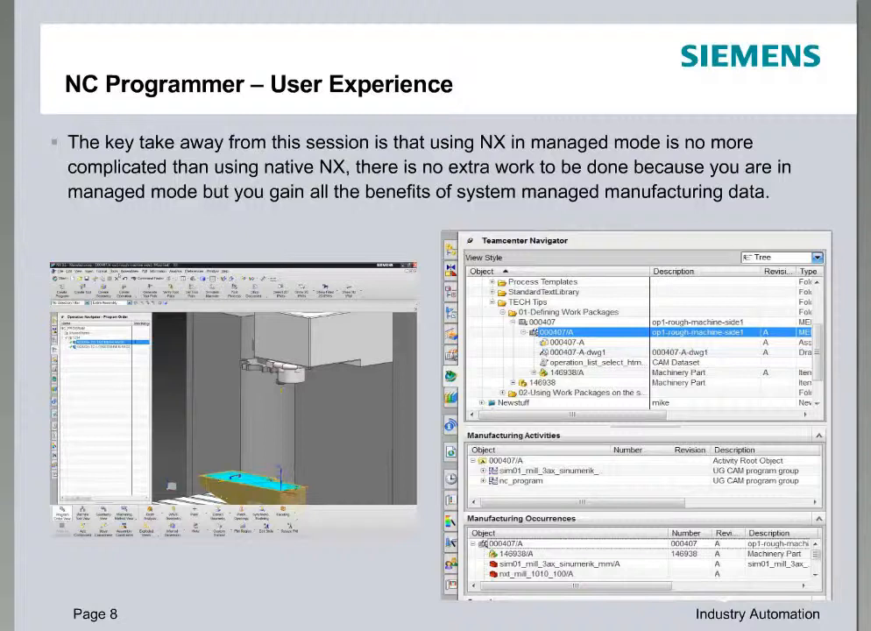
Step: Advance the slideshow to slide 9, the DEMO slide
key(Right)
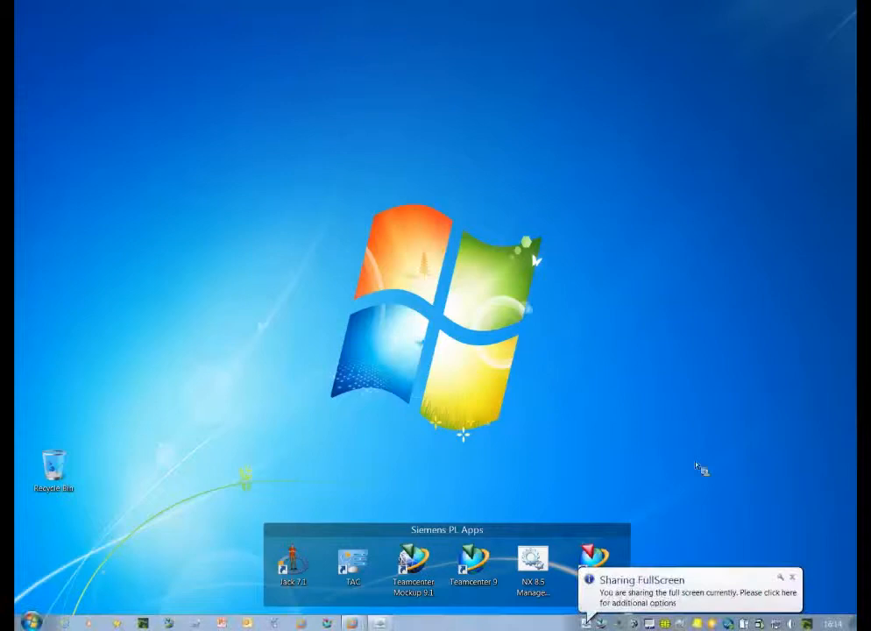
Step: Launch NX 8.5 Managed Mode and sign in to Teamcenter with the user name and password
double_click(536, 565)
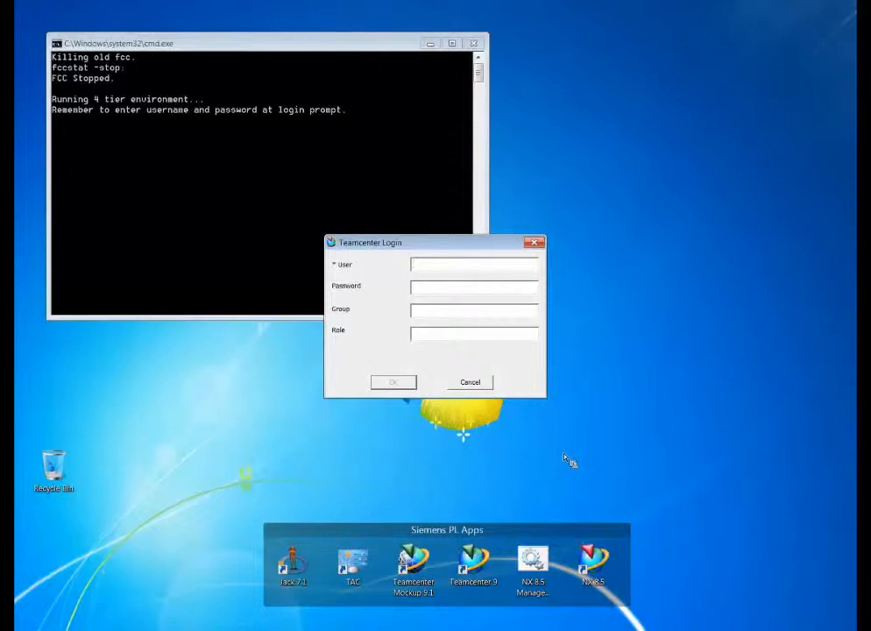
key(Tab)
key(Return)
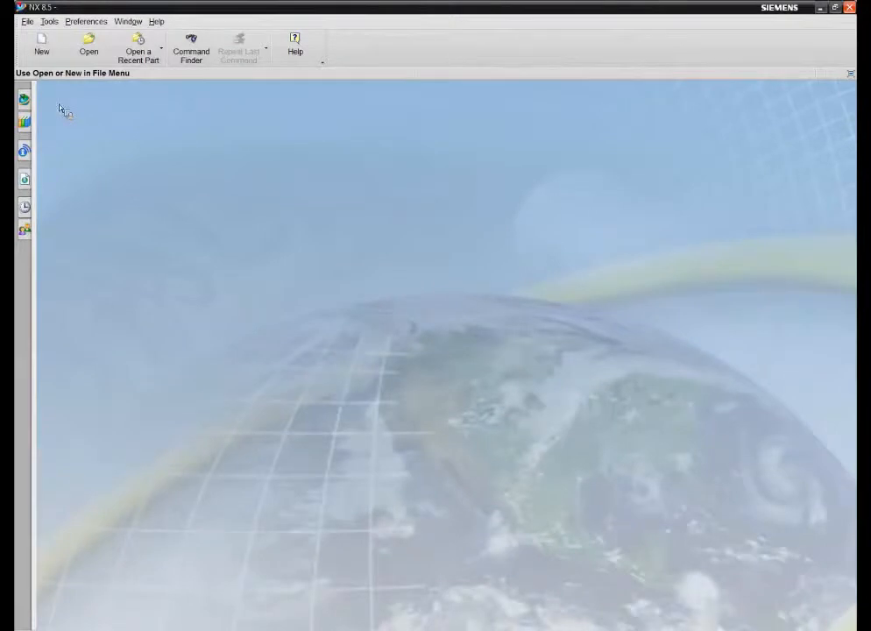
Step: Browse Home > TECH Tips > 01-Defining Work Packages > 146938 in Teamcenter and open revision 146938/A
click(24, 100)
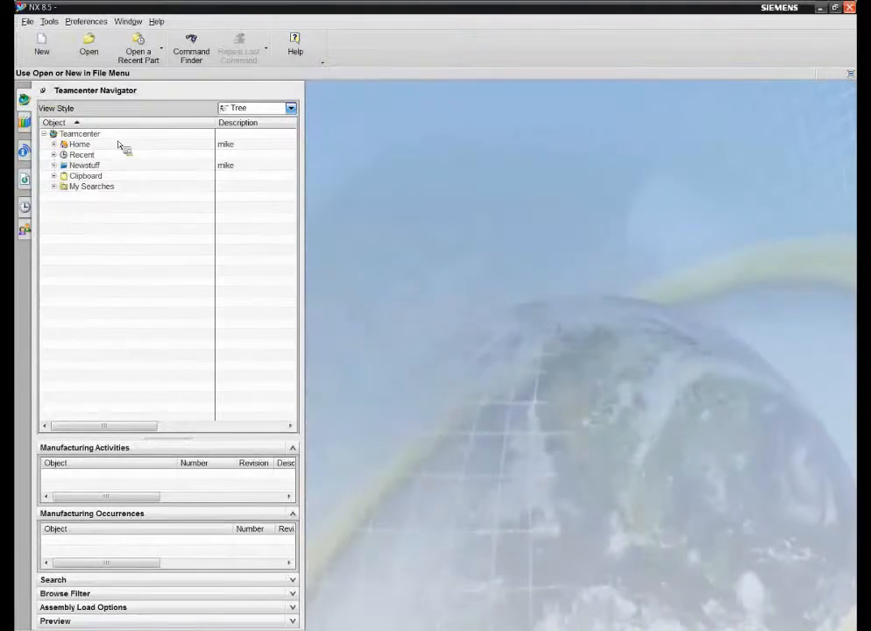
click(53, 144)
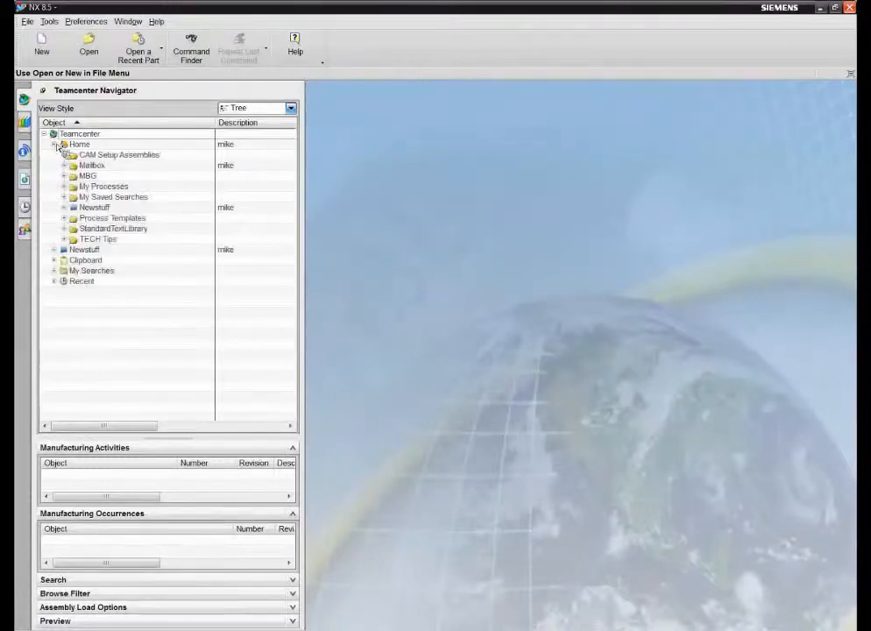
click(64, 239)
click(74, 251)
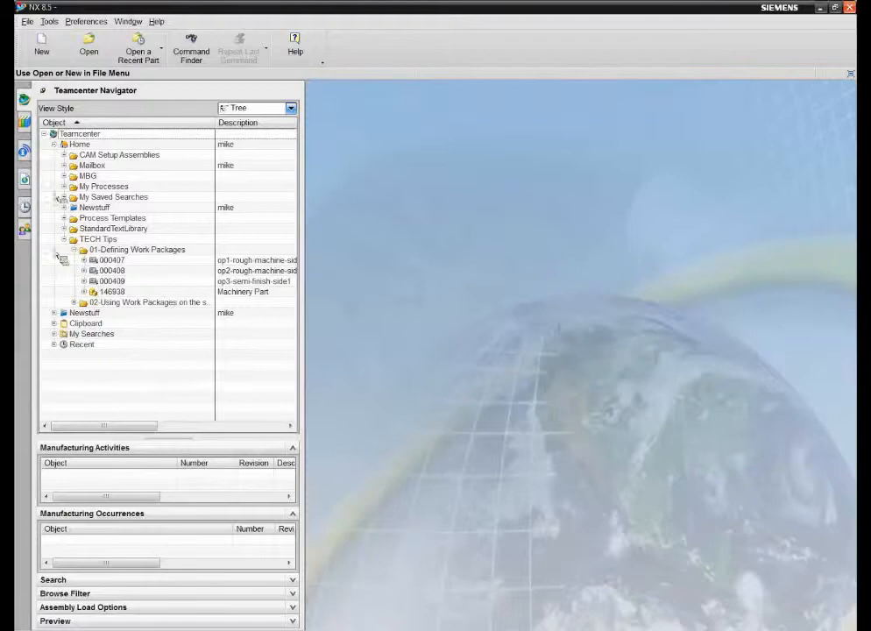
click(64, 239)
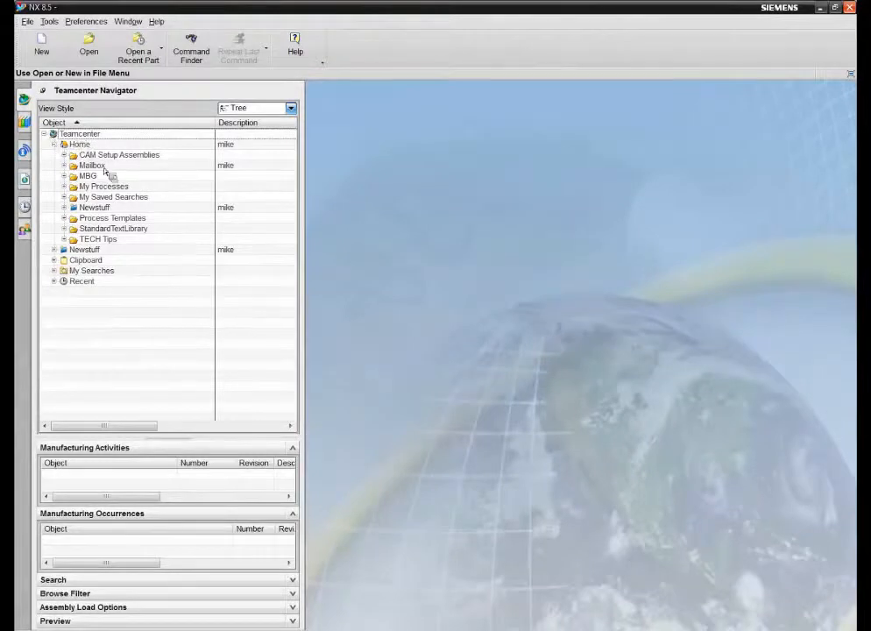
click(64, 239)
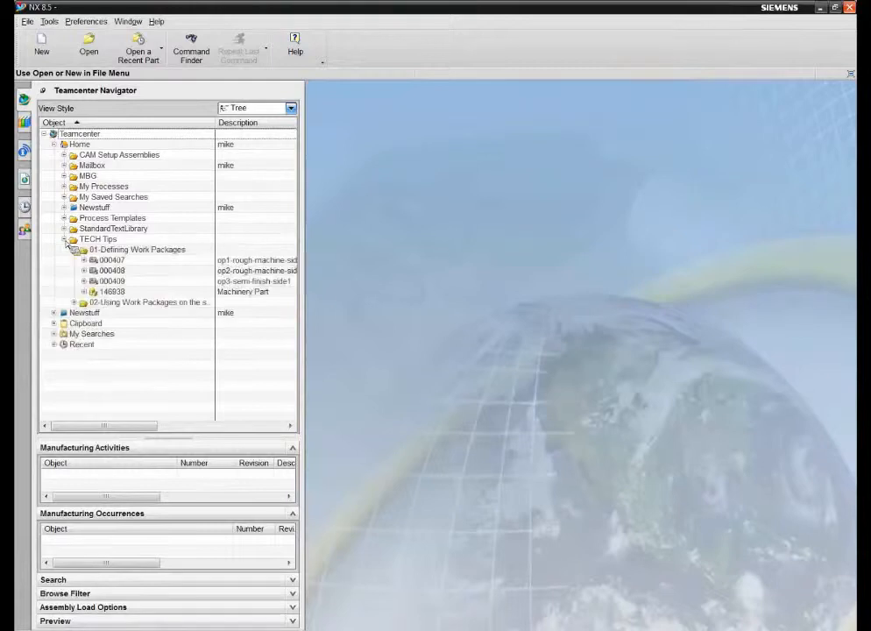
click(85, 291)
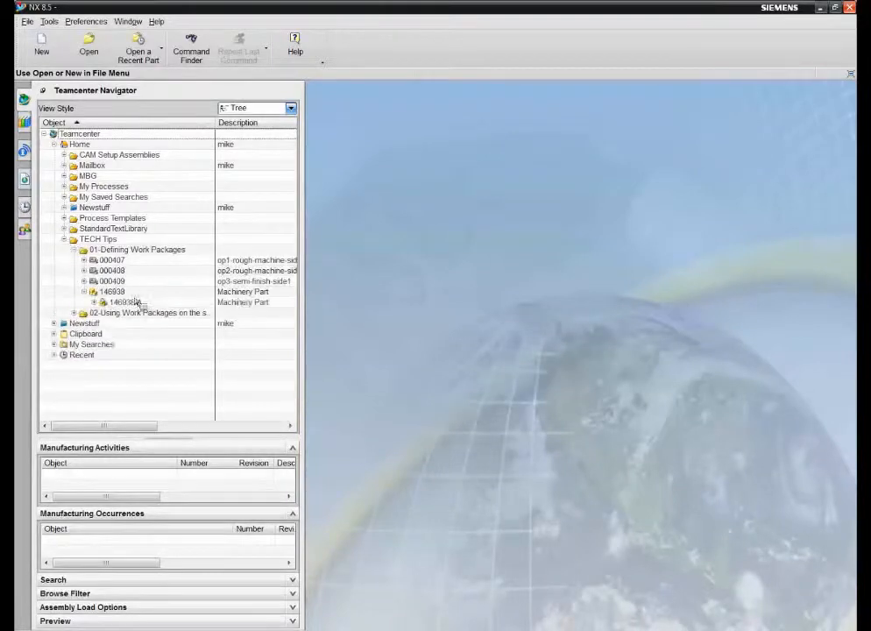
click(240, 302)
right_click(127, 304)
click(156, 323)
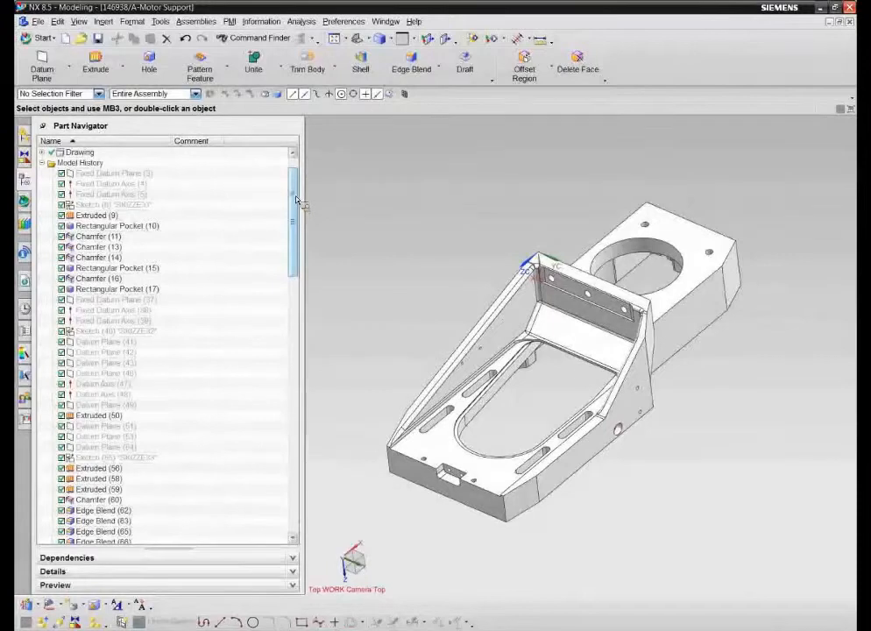
Step: Switch the Motor Support part from Modeling to the Manufacturing application
scroll(296, 197, up, 1)
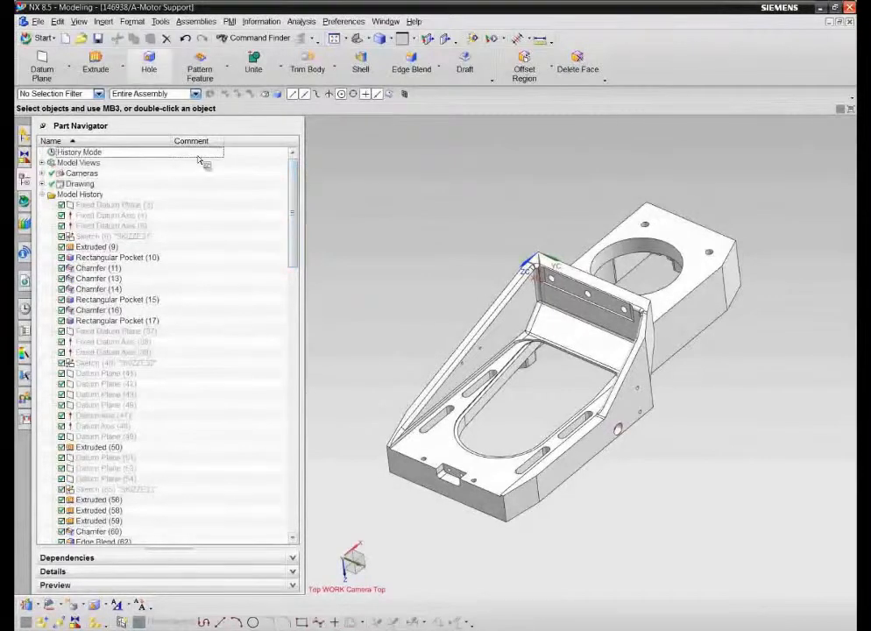
click(56, 41)
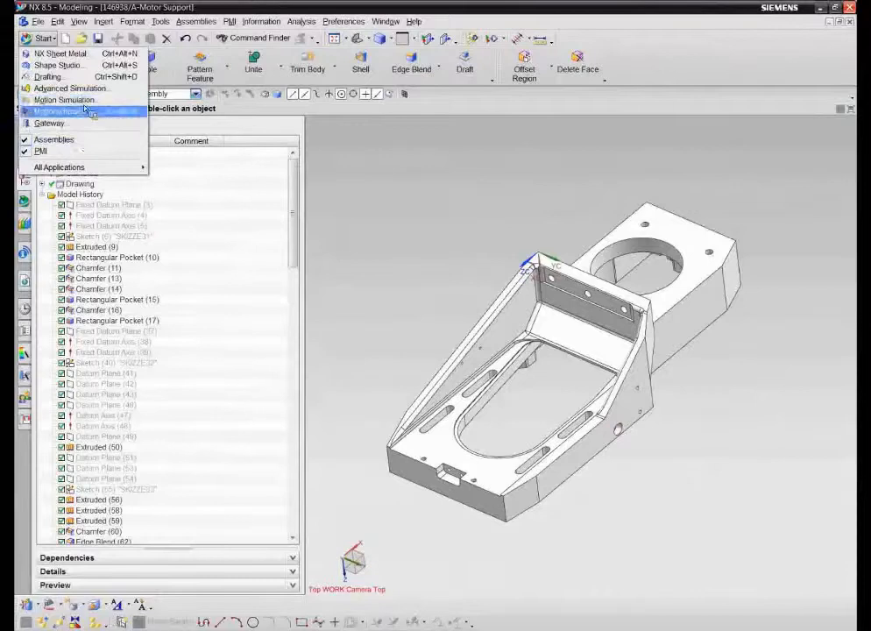
click(103, 122)
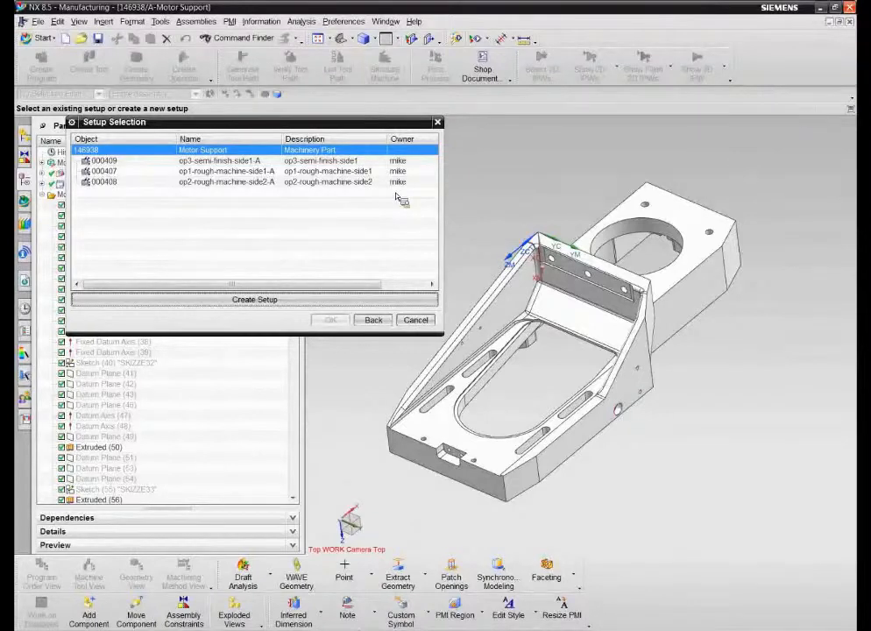
Step: Sort the setups by name and load setup 000407 (op1-rough-machine-side1-A)
click(204, 139)
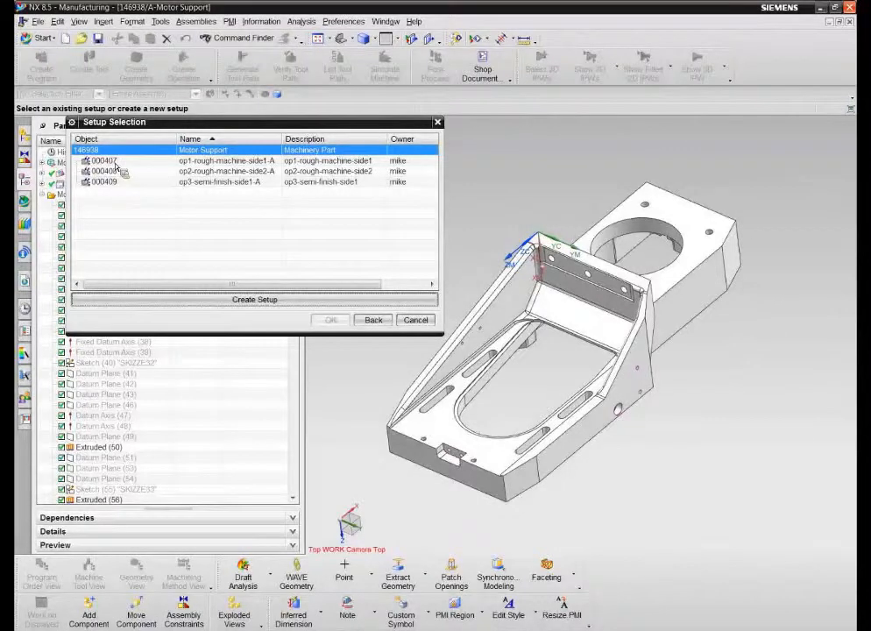
click(100, 161)
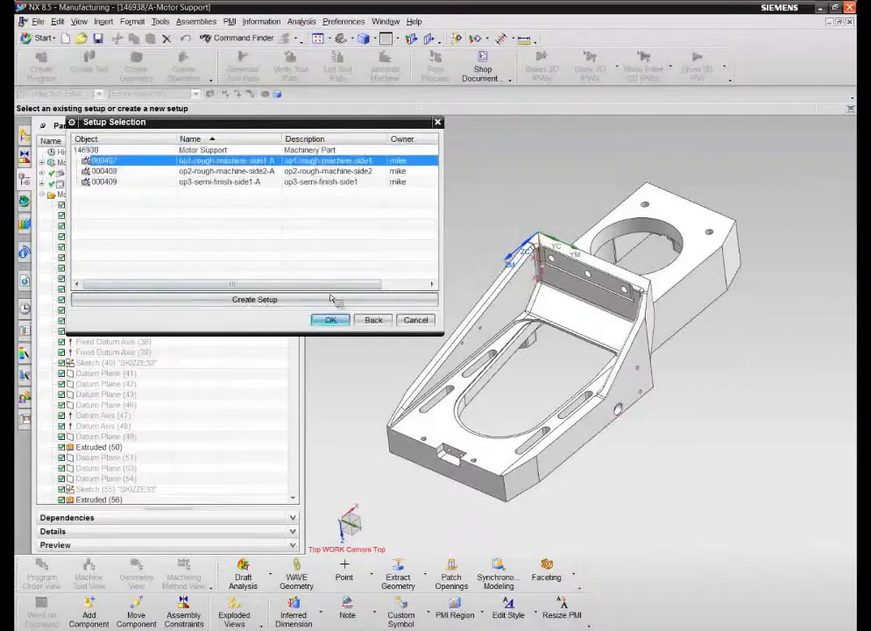
click(331, 322)
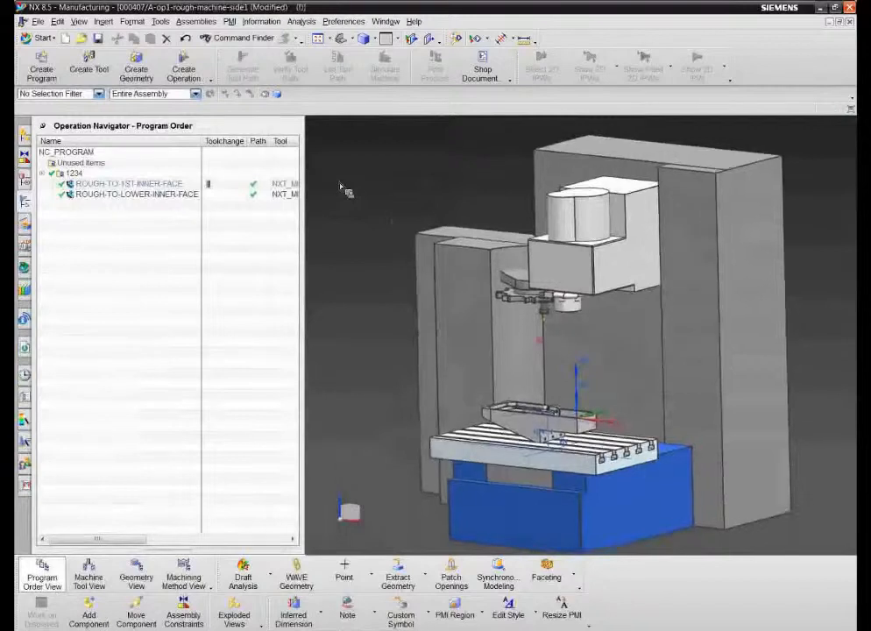
Step: Show the Machine Tool View with NXT_MILL_1010_100_A in POCKET_01, then start a new tool
scroll(344, 190, up, 5)
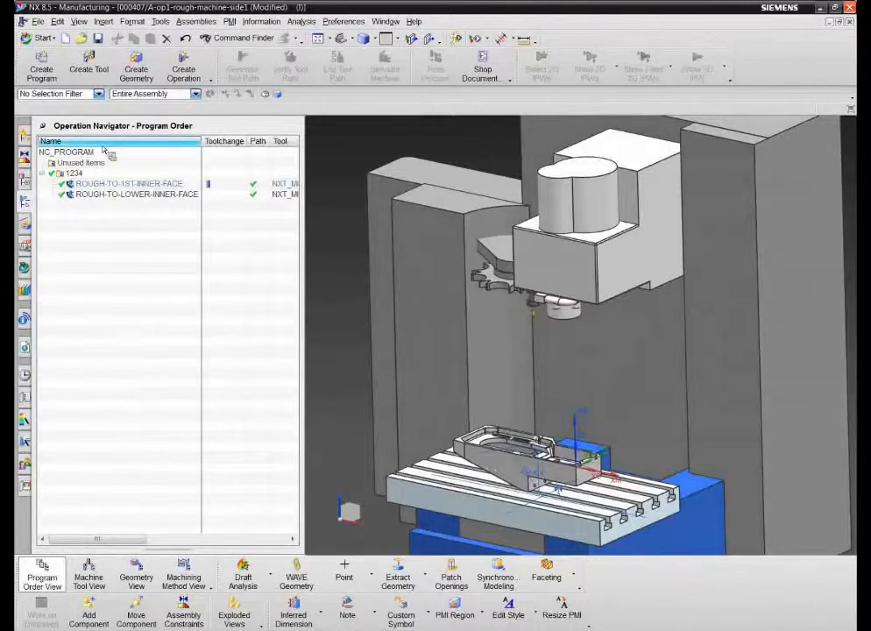
right_click(106, 146)
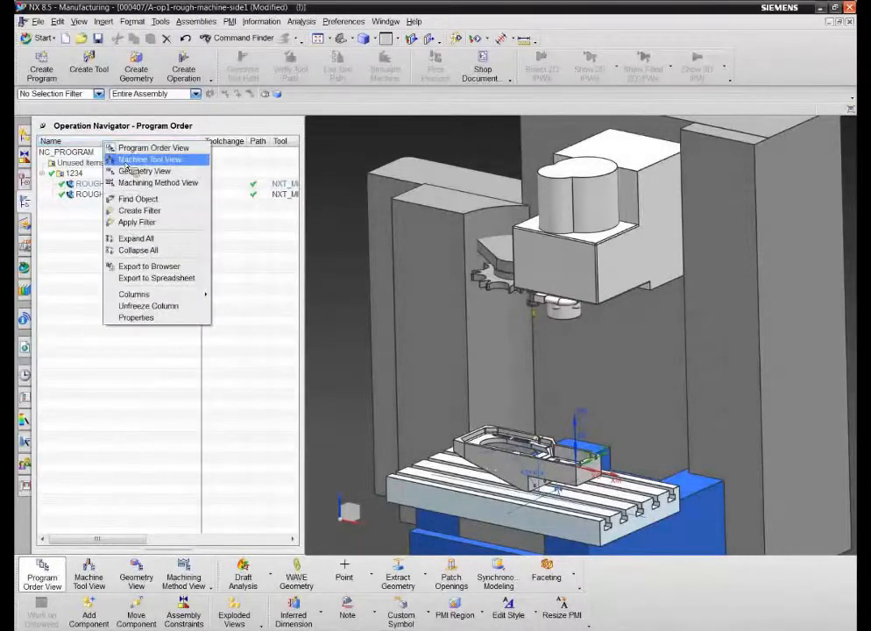
click(131, 171)
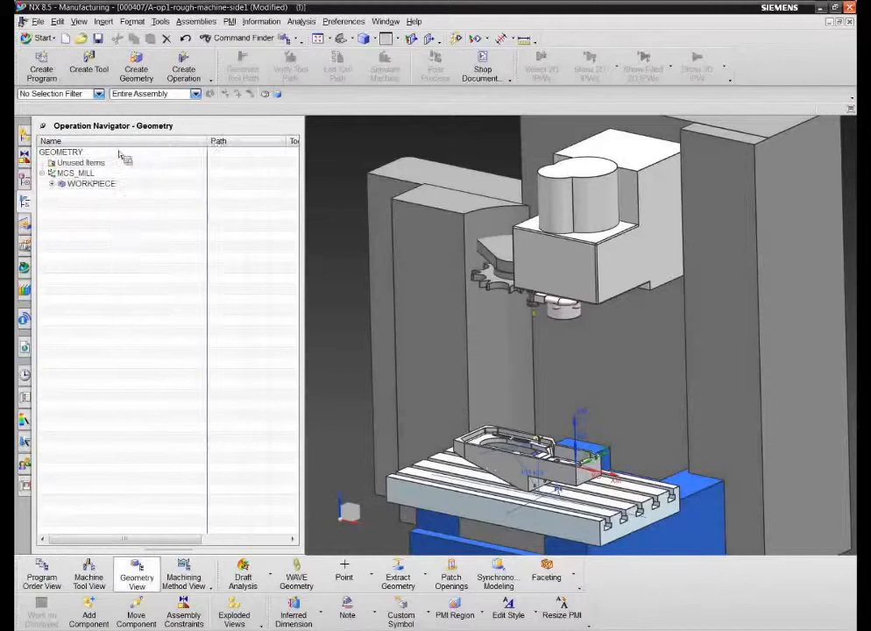
right_click(116, 143)
click(143, 160)
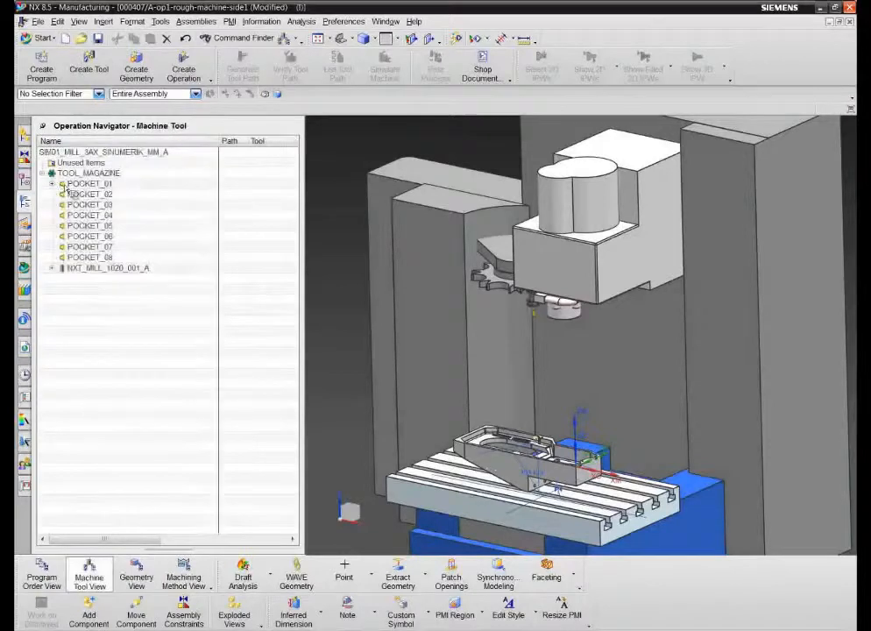
click(52, 183)
click(99, 193)
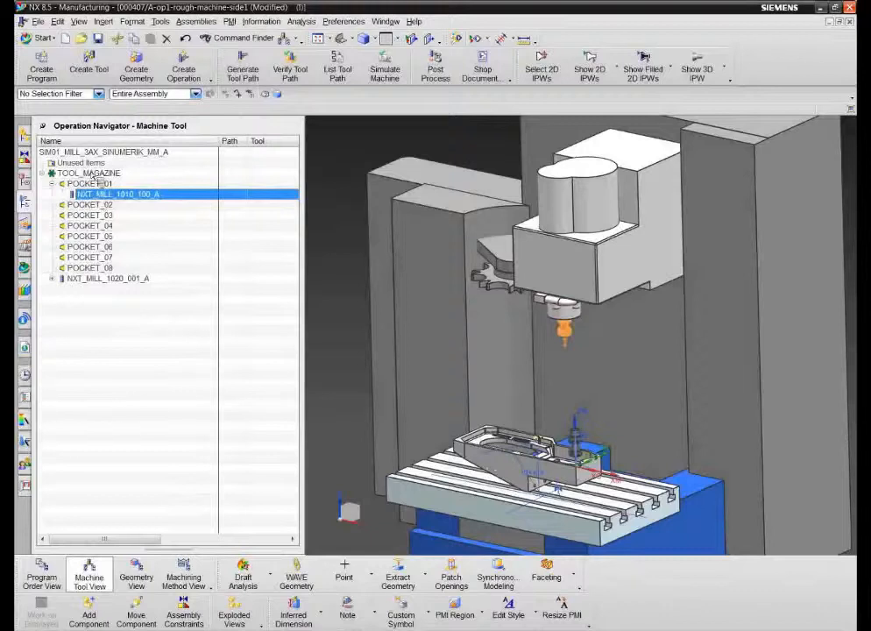
click(88, 151)
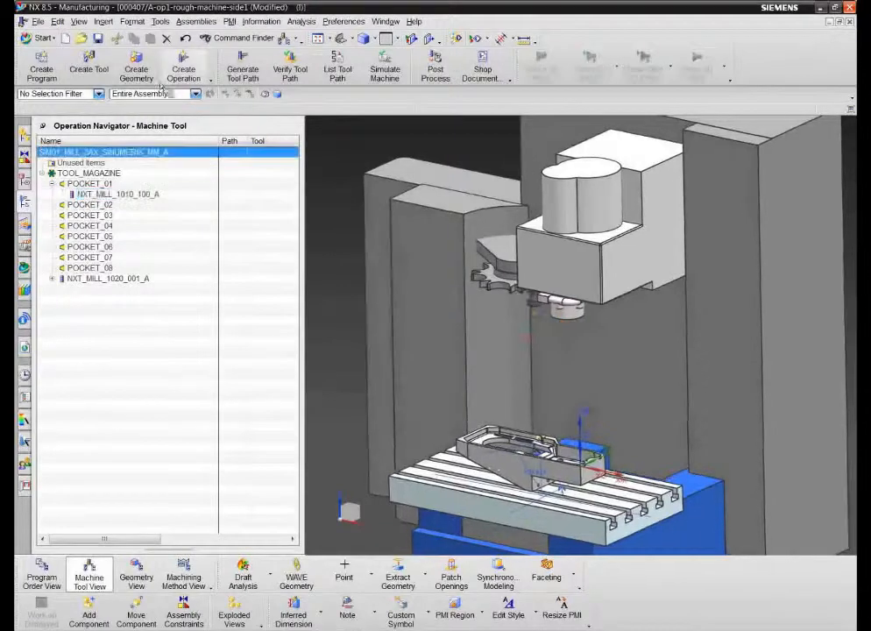
click(91, 70)
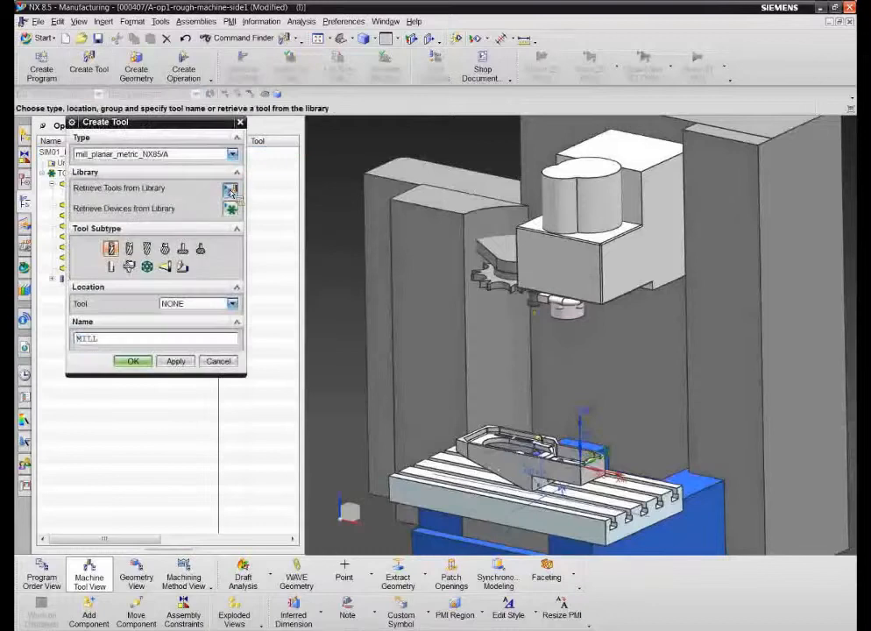
Step: Search the tool library's Milling > End Mills class, list the matches, then cancel Create Tool
click(230, 190)
click(79, 174)
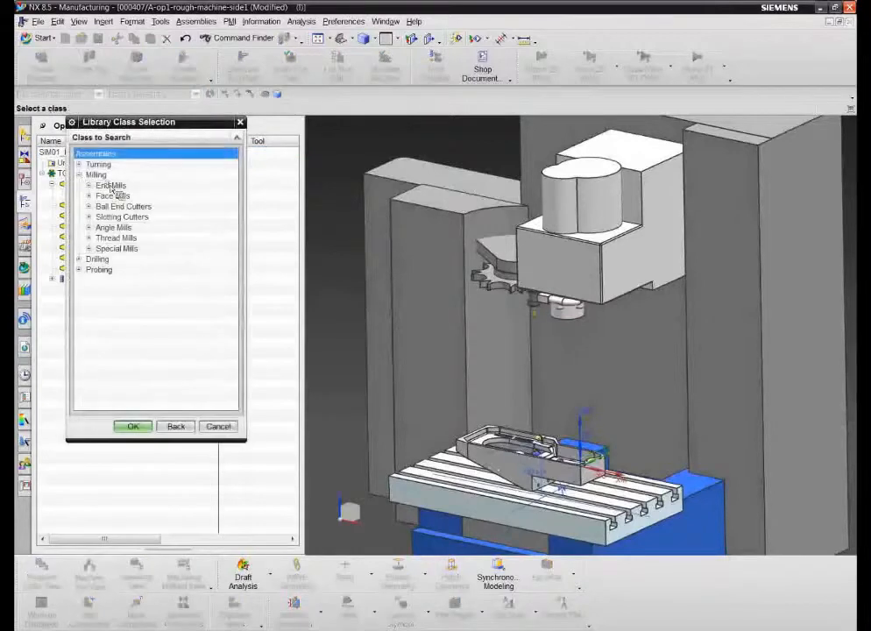
click(110, 185)
click(134, 425)
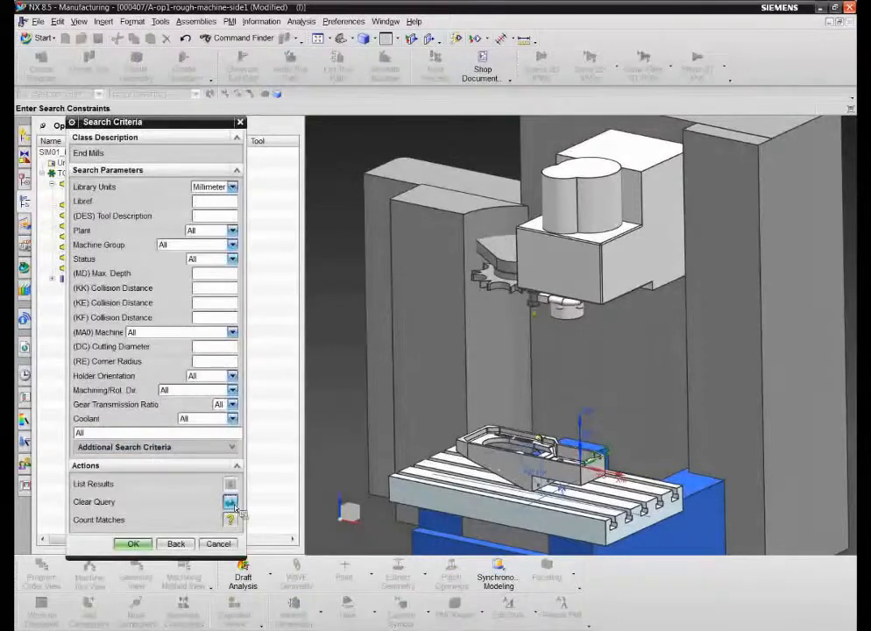
click(230, 520)
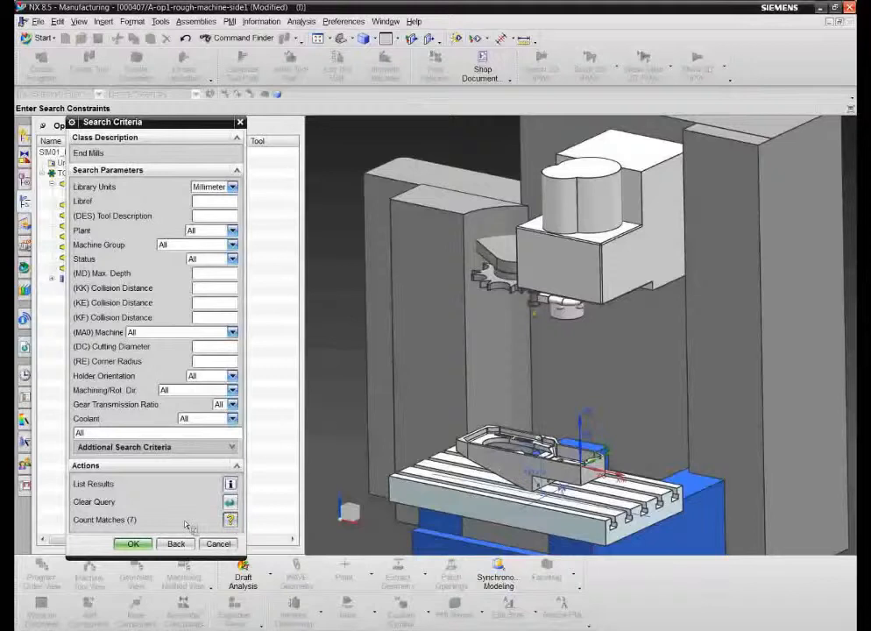
click(140, 545)
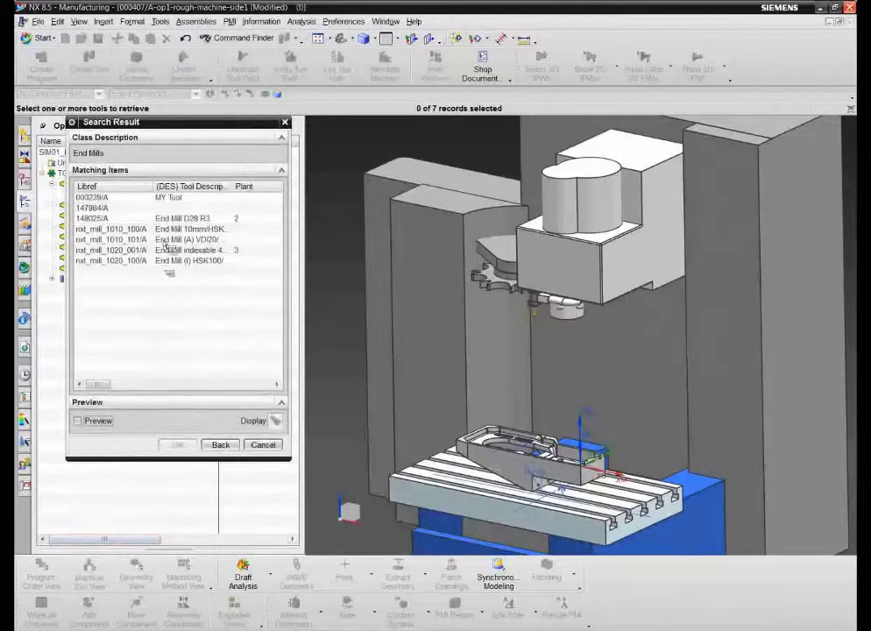
click(221, 446)
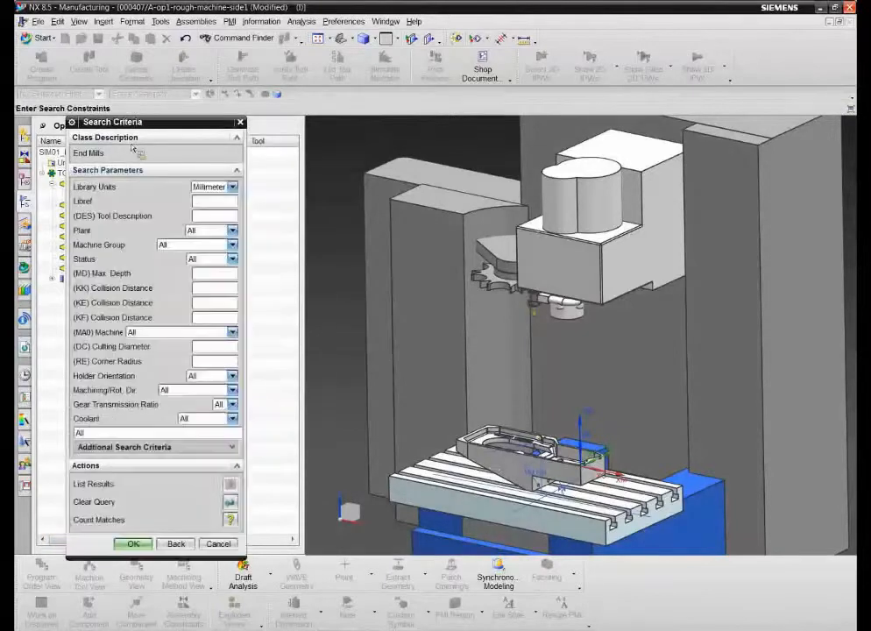
click(231, 542)
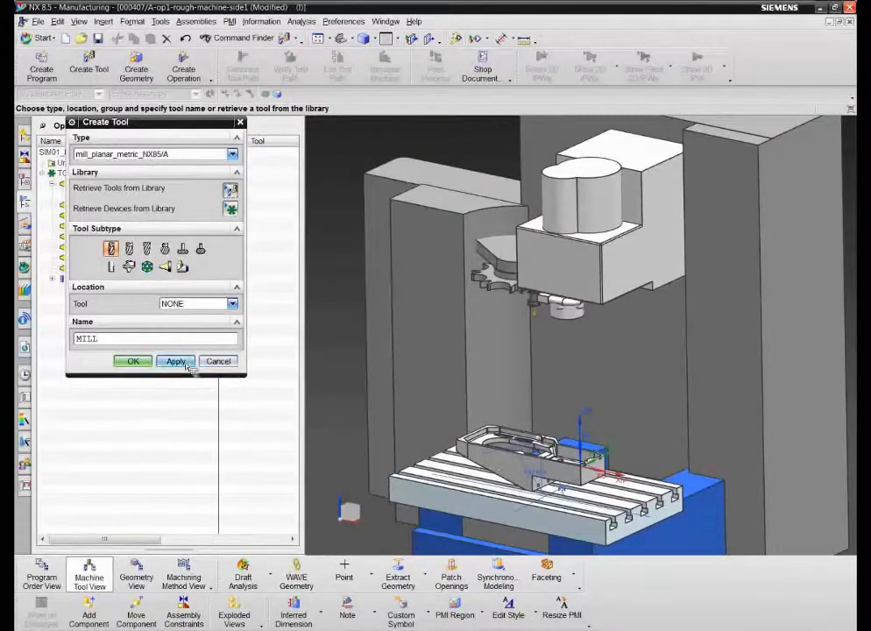
click(219, 362)
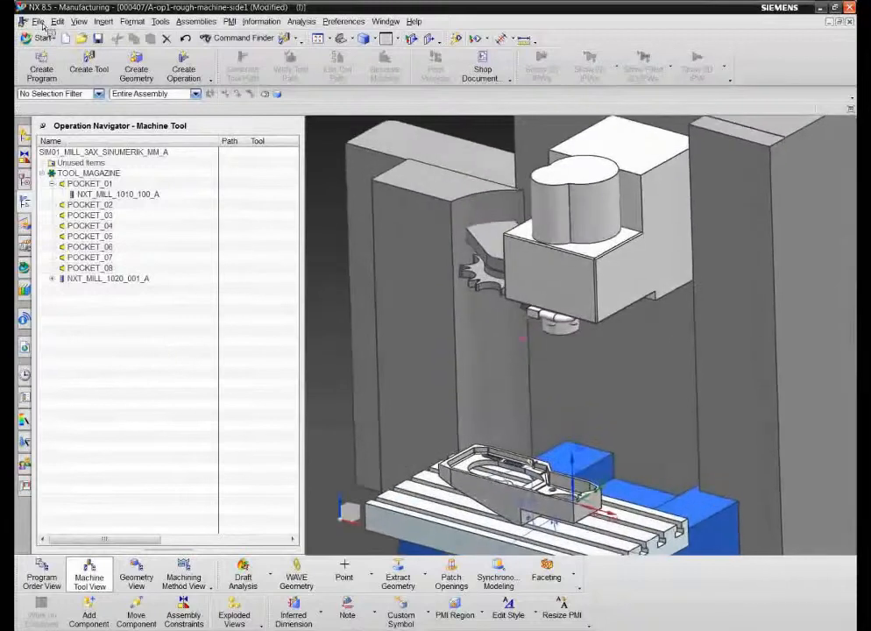
Step: Close all open parts without saving changes
click(37, 21)
mouse_move(58, 70)
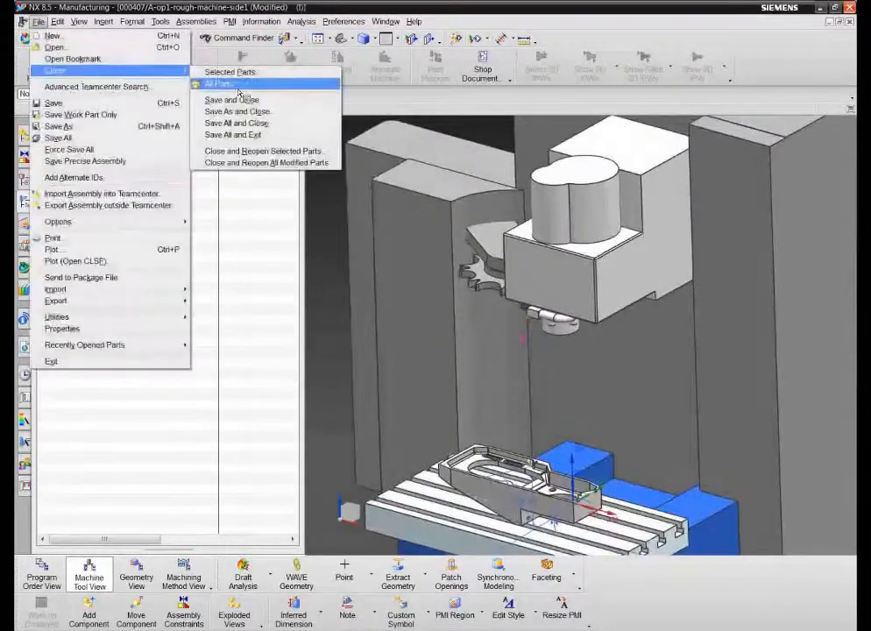
click(233, 81)
click(413, 347)
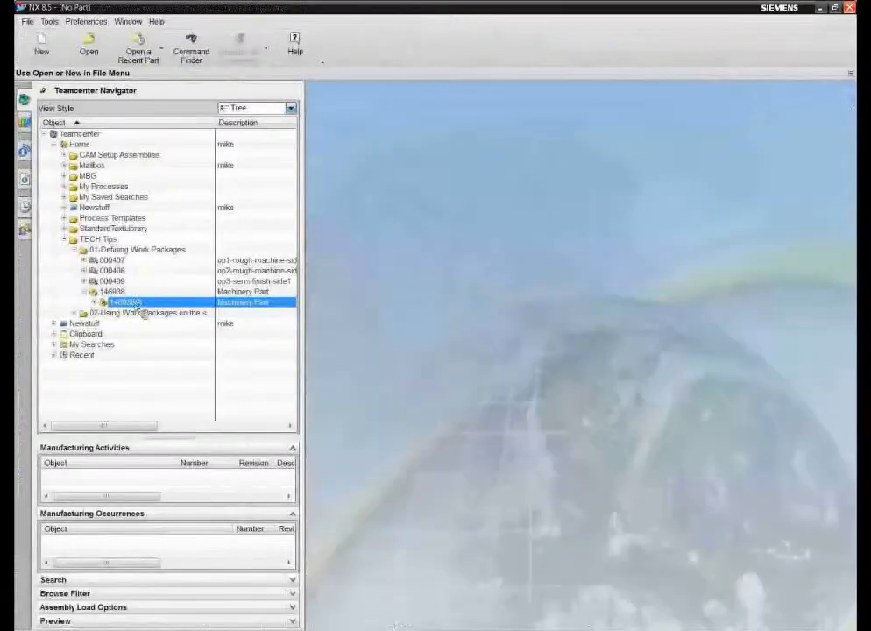
Step: Reopen part 146938/A in Manufacturing and load the op2-rough-machine-side2-A setup
double_click(134, 307)
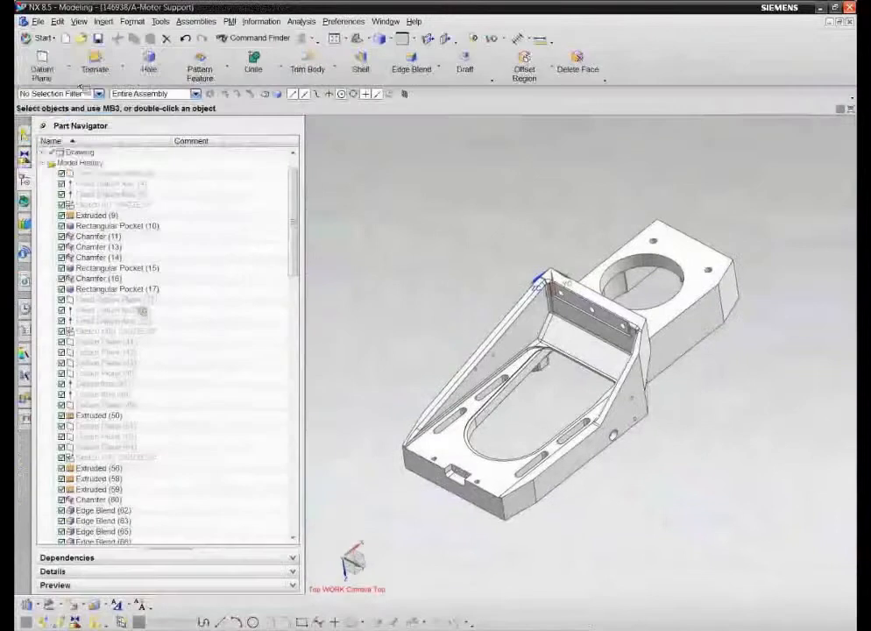
click(41, 38)
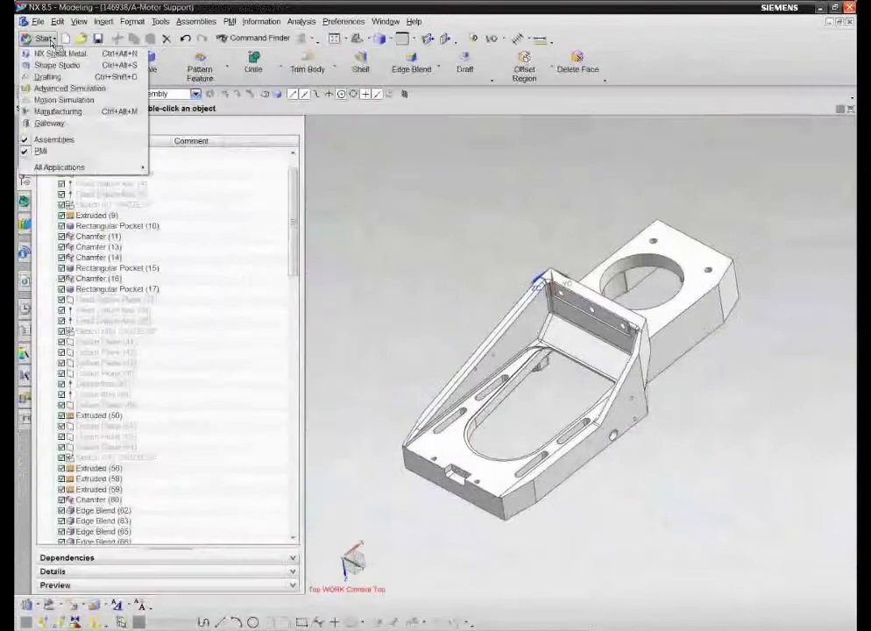
click(63, 112)
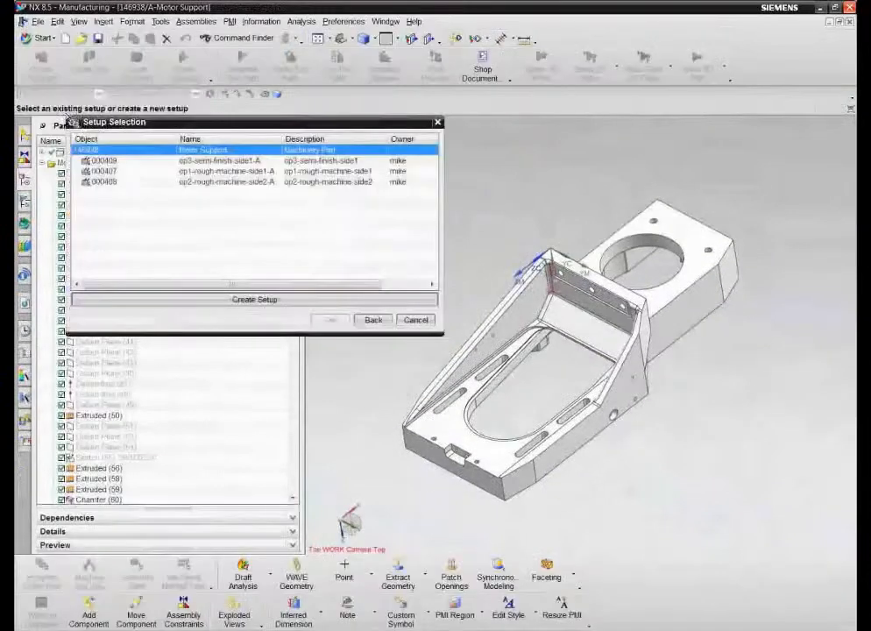
click(143, 183)
click(332, 321)
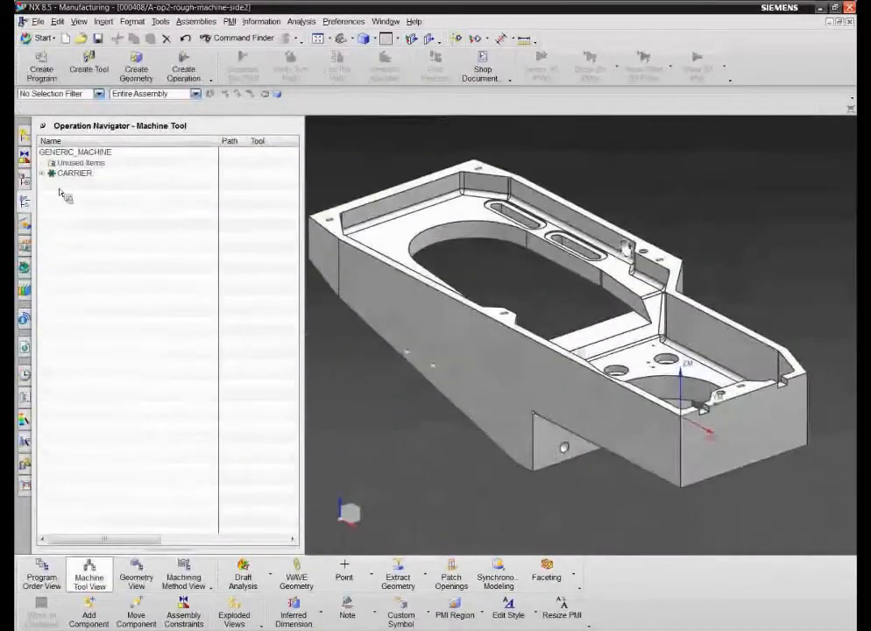
Step: Retrieve end mill nxt_mill_1010_100/A from the Milling > End Mills library and mount it in POCKET_01
click(41, 173)
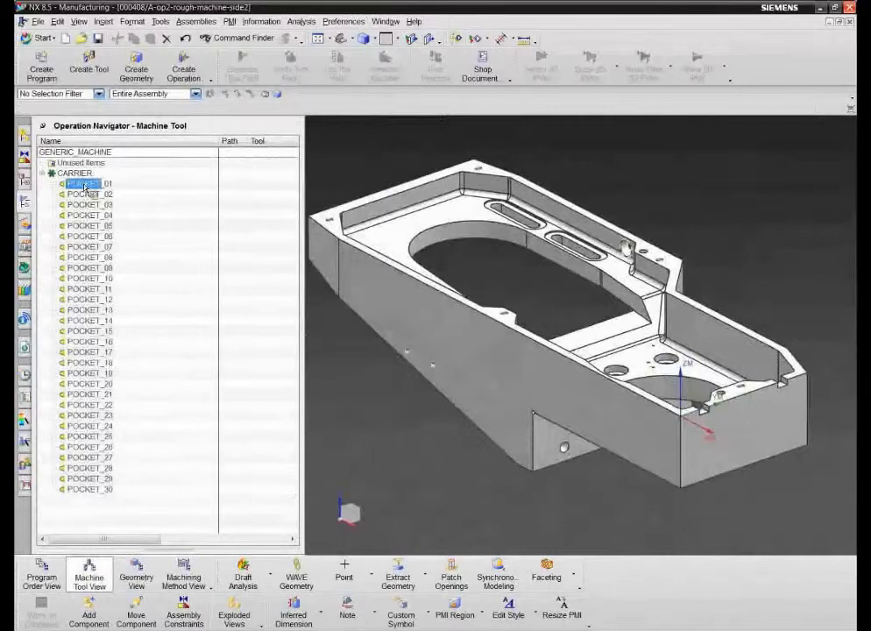
click(85, 184)
click(89, 62)
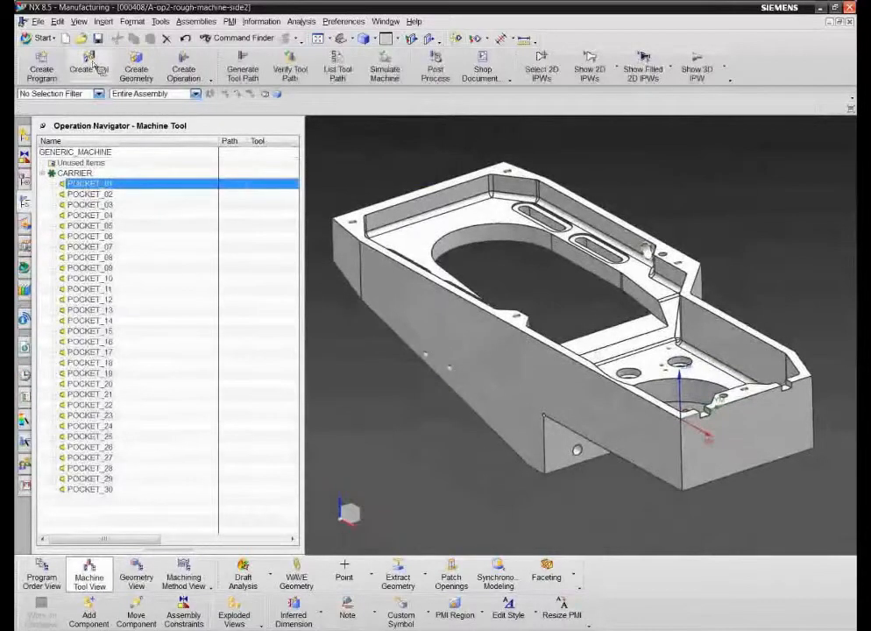
click(230, 188)
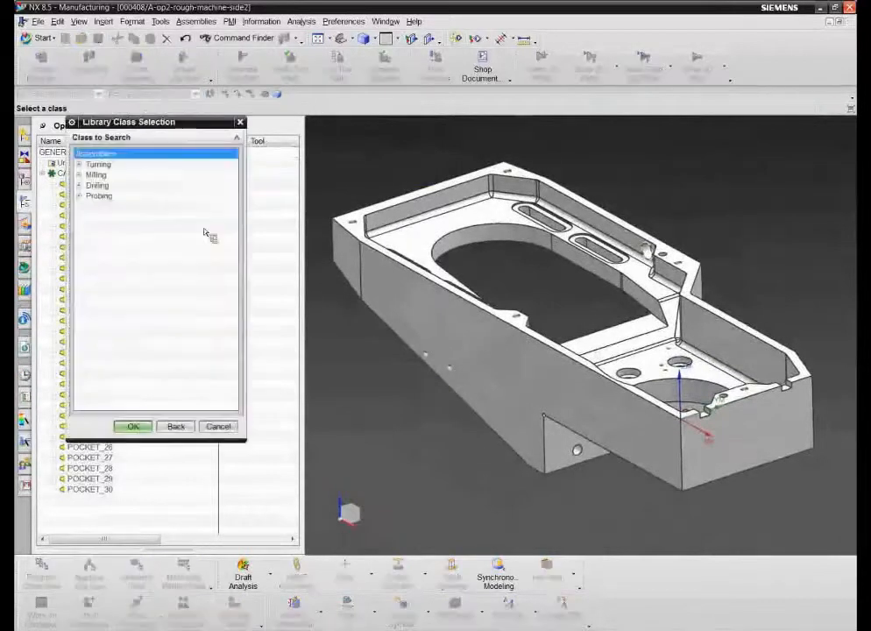
click(79, 175)
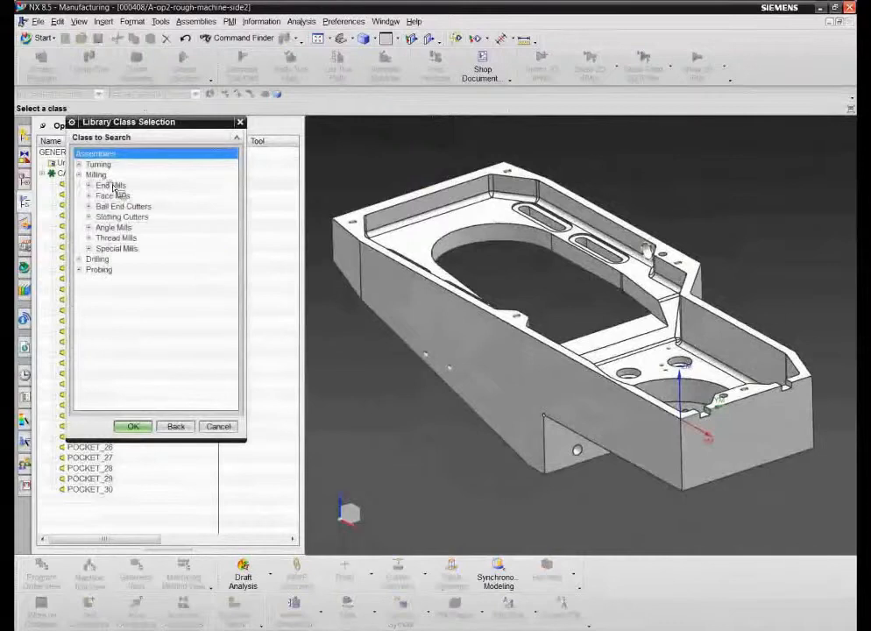
double_click(112, 187)
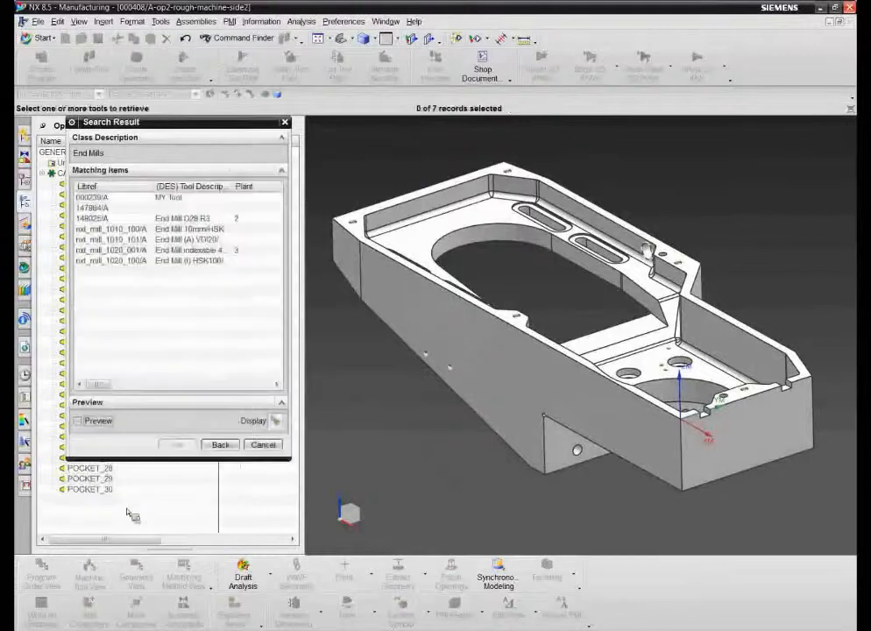
click(131, 231)
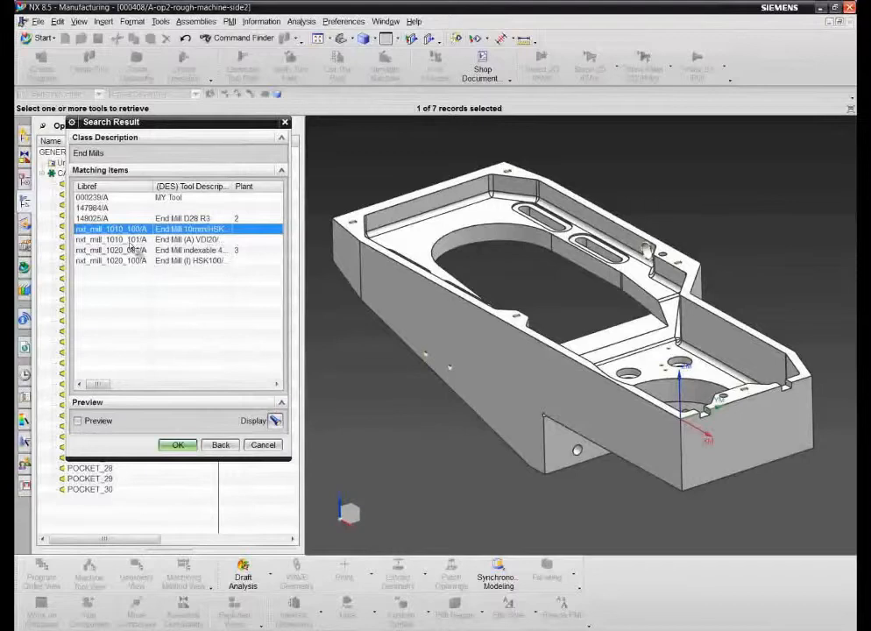
click(183, 446)
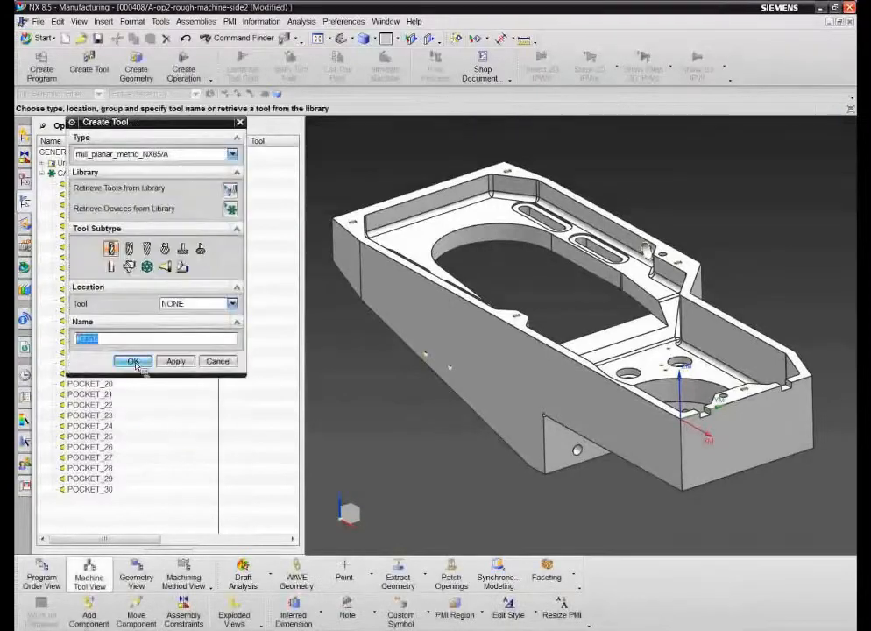
click(174, 361)
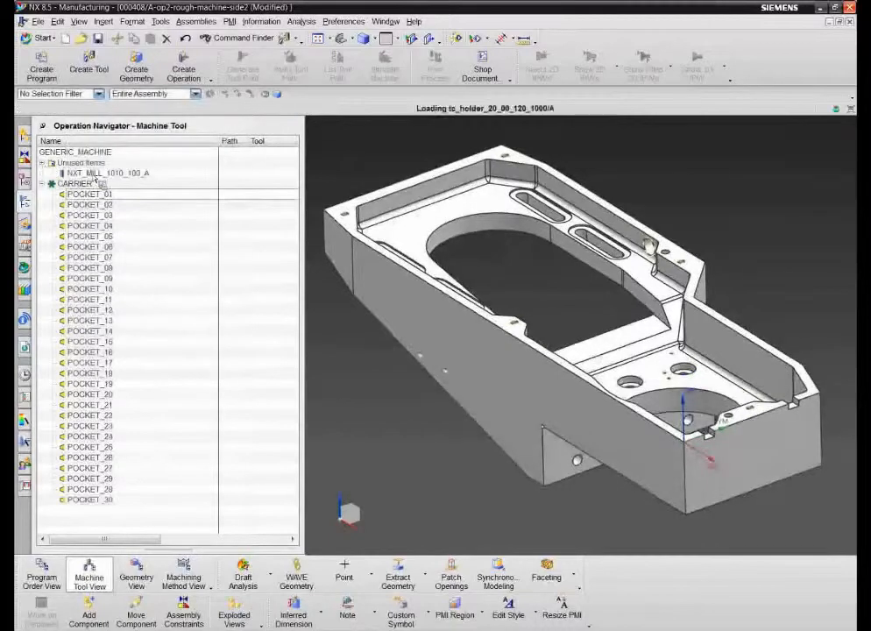
drag(96, 174, 108, 202)
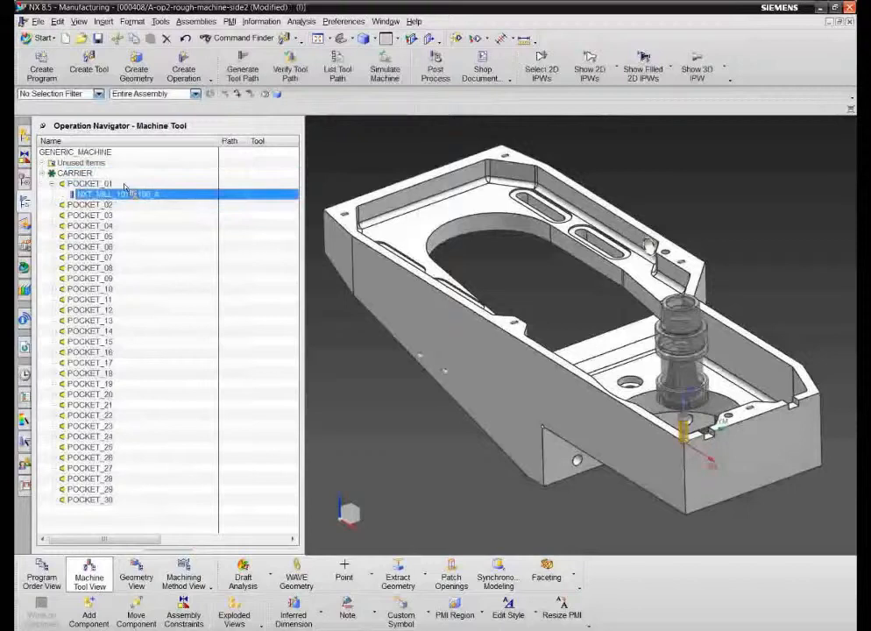
Step: In Geometry View, set the solid body as WORKPIECE part geometry
right_click(128, 147)
click(157, 172)
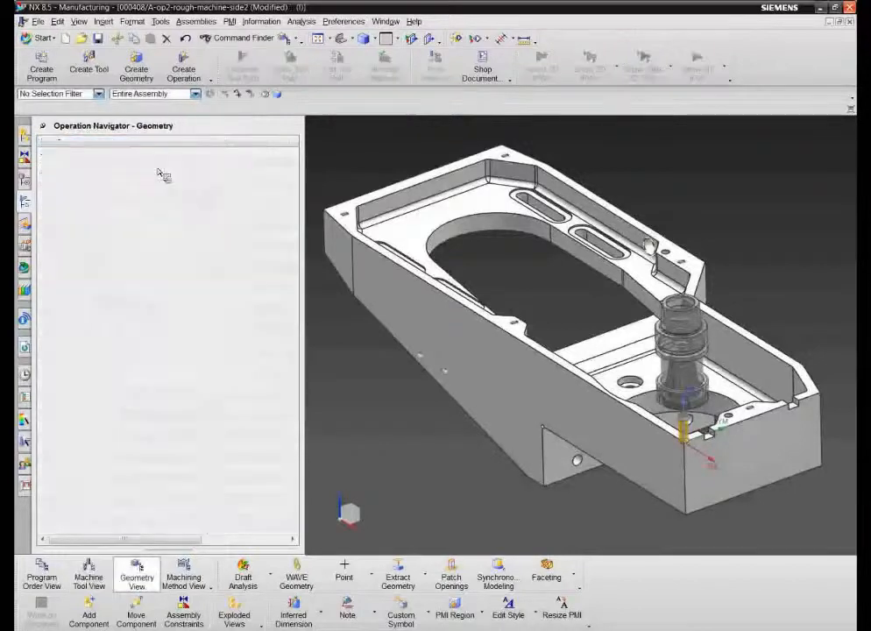
click(42, 175)
double_click(90, 184)
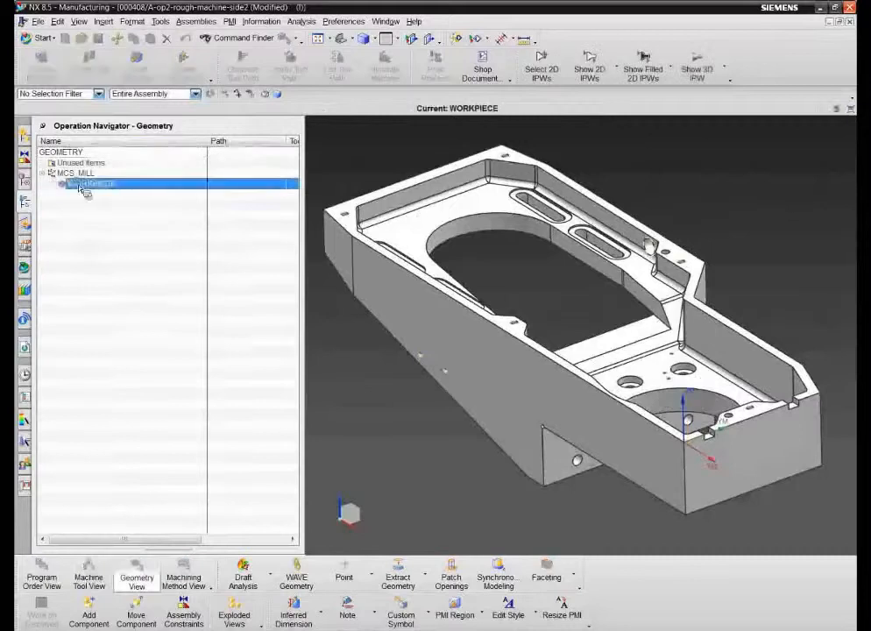
click(212, 156)
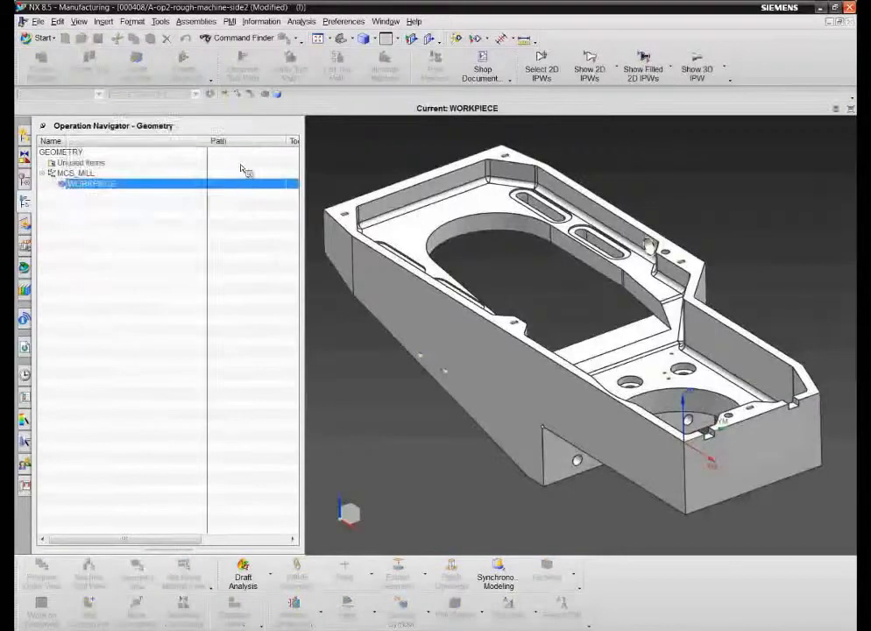
click(180, 245)
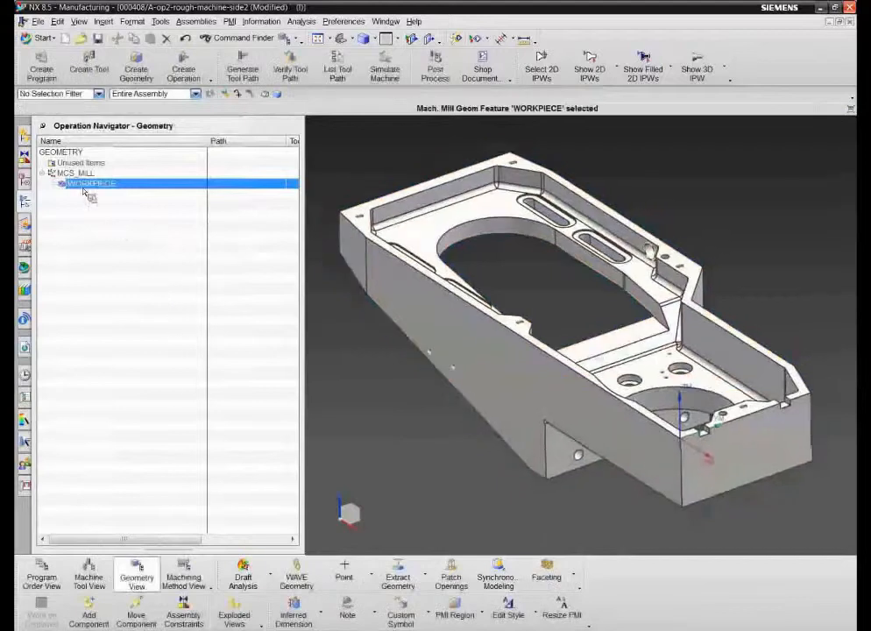
Step: Insert an operation named face-top under WORKPIECE using the NXT_MILL_1010 end mill
right_click(85, 184)
mouse_move(122, 311)
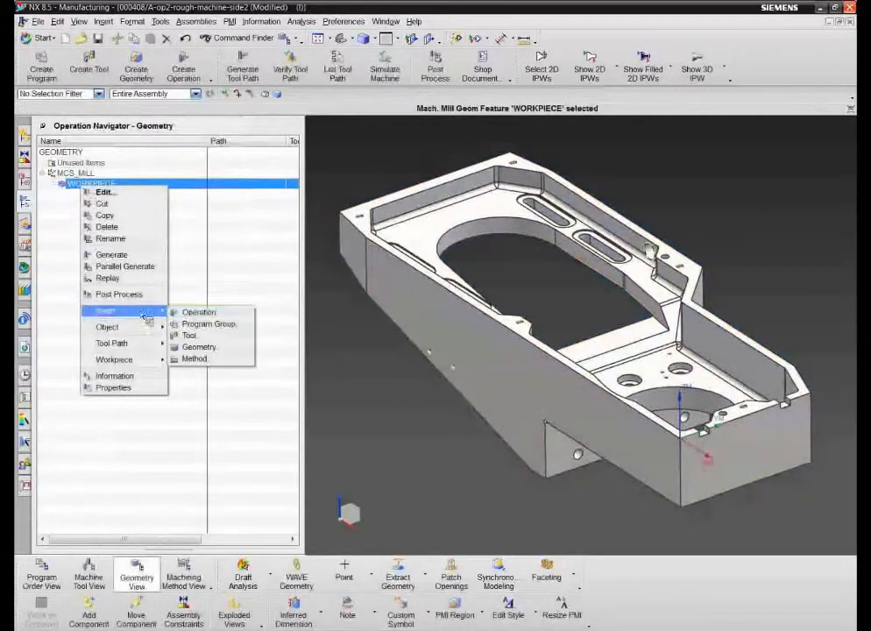
click(195, 312)
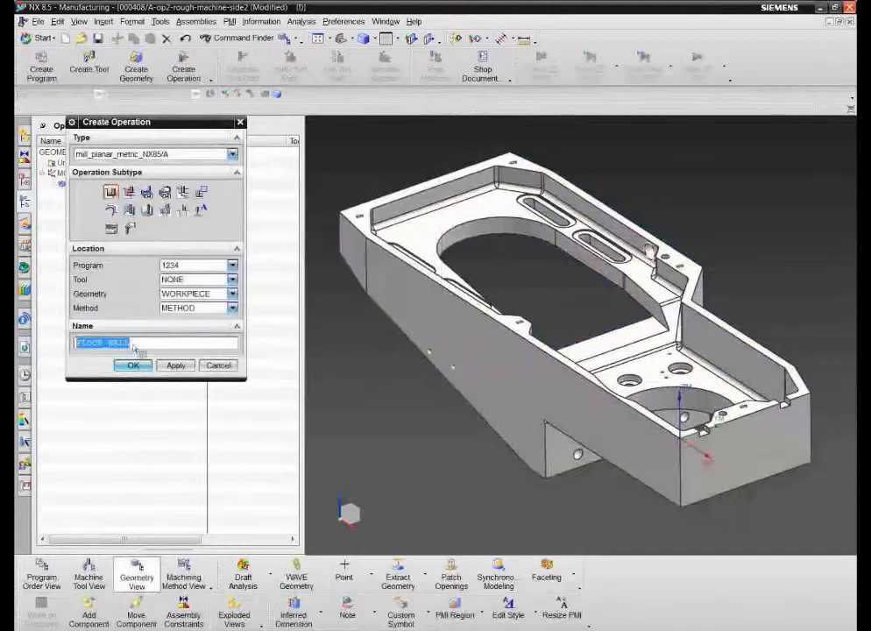
click(232, 279)
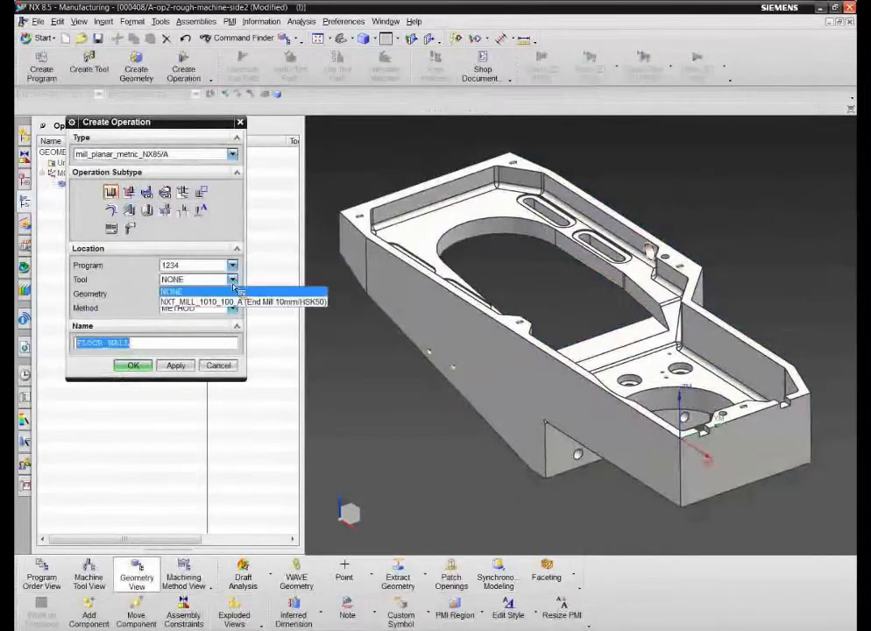
click(232, 302)
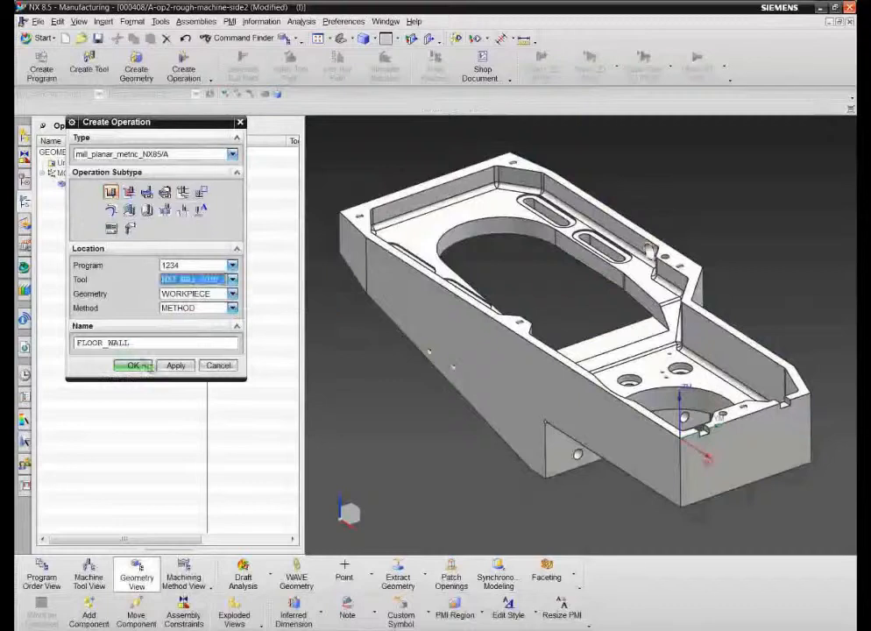
double_click(85, 345)
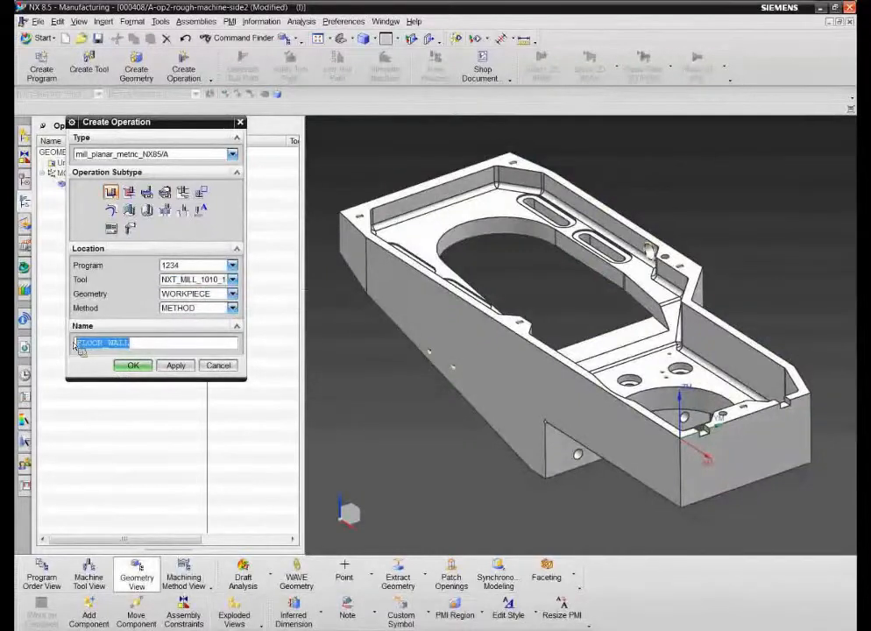
text(face-top)
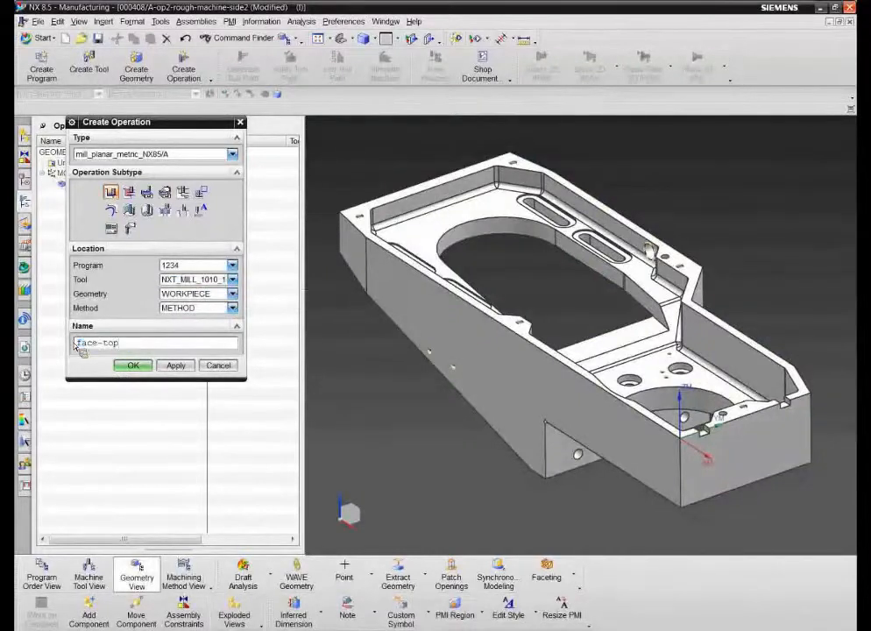
click(134, 368)
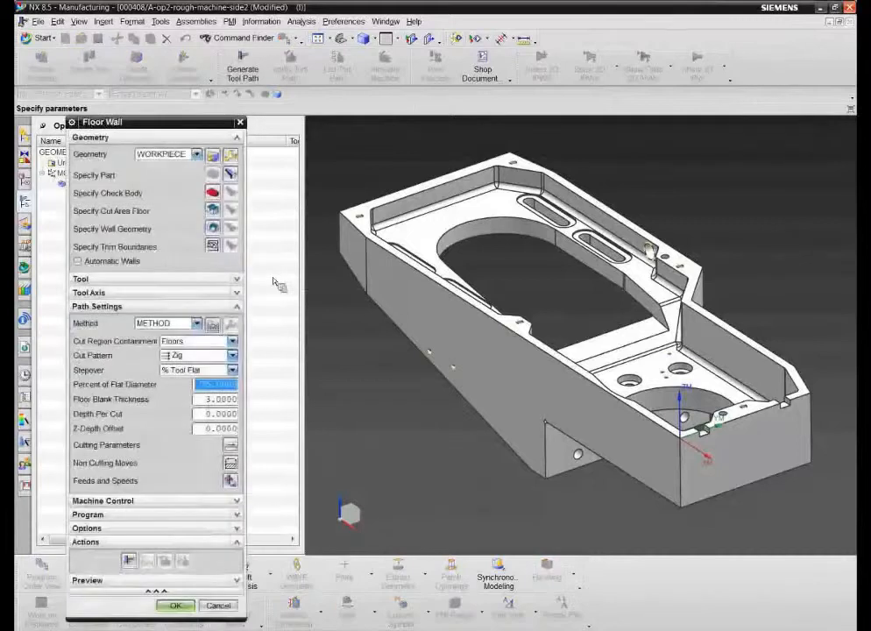
Step: Select the top rim face as cut area floor, generate the toolpath and accept
click(212, 210)
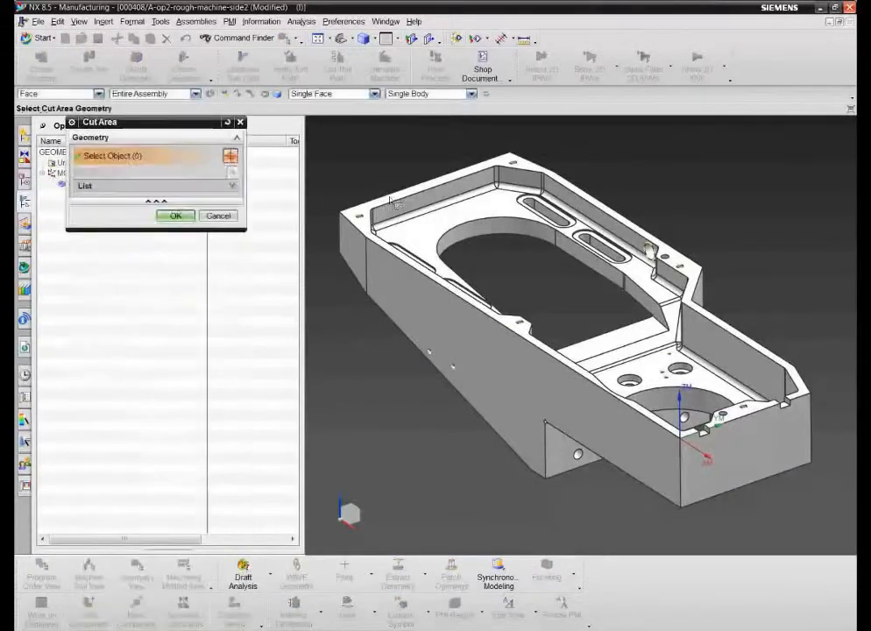
click(410, 192)
click(176, 215)
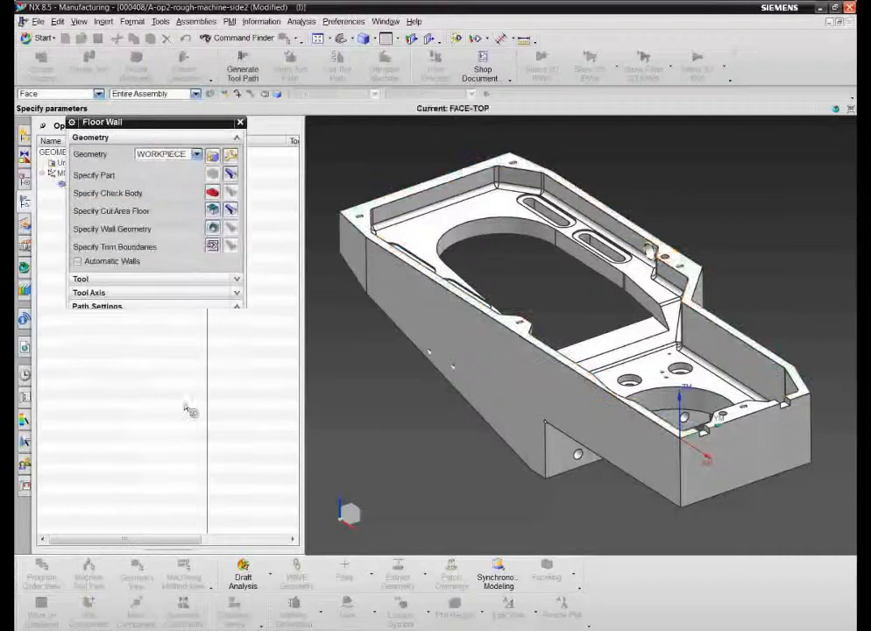
click(130, 560)
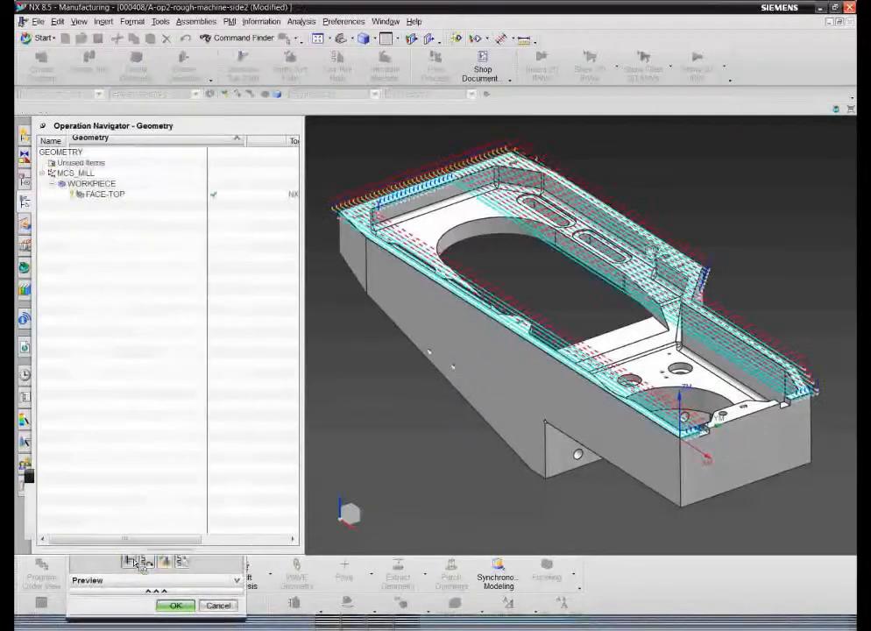
click(176, 605)
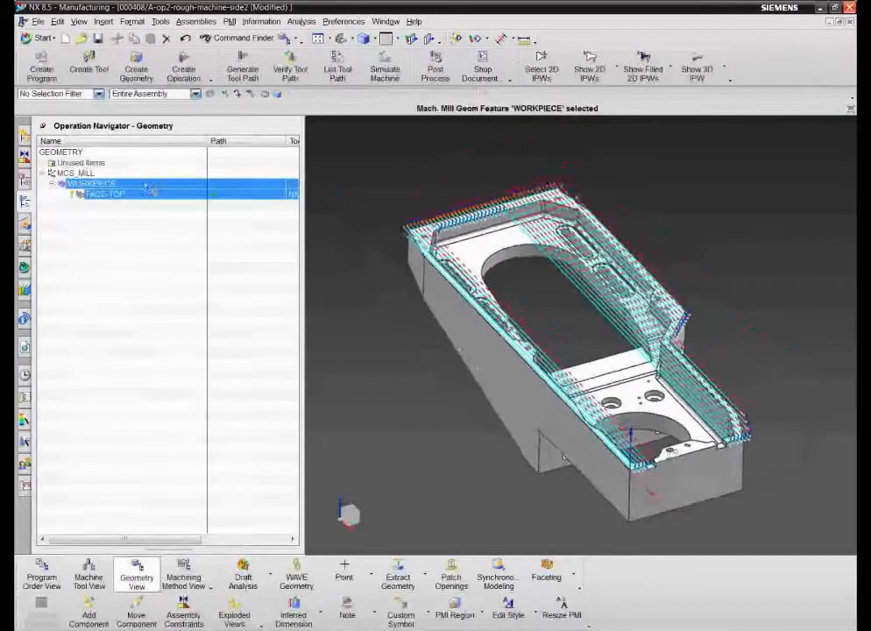
Step: List FACE-TOP under program 1234 in program order, then save the part, importing changed files
right_click(112, 147)
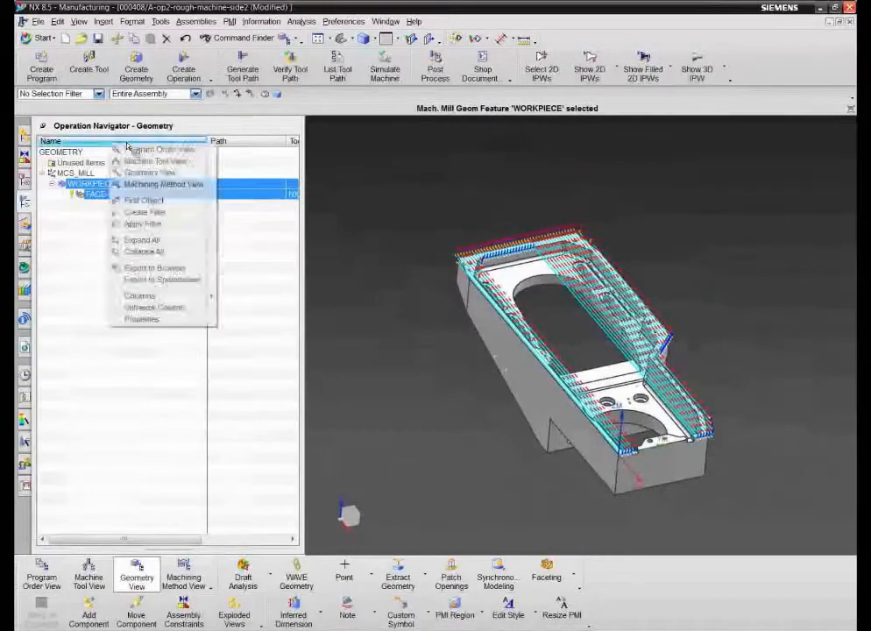
click(140, 151)
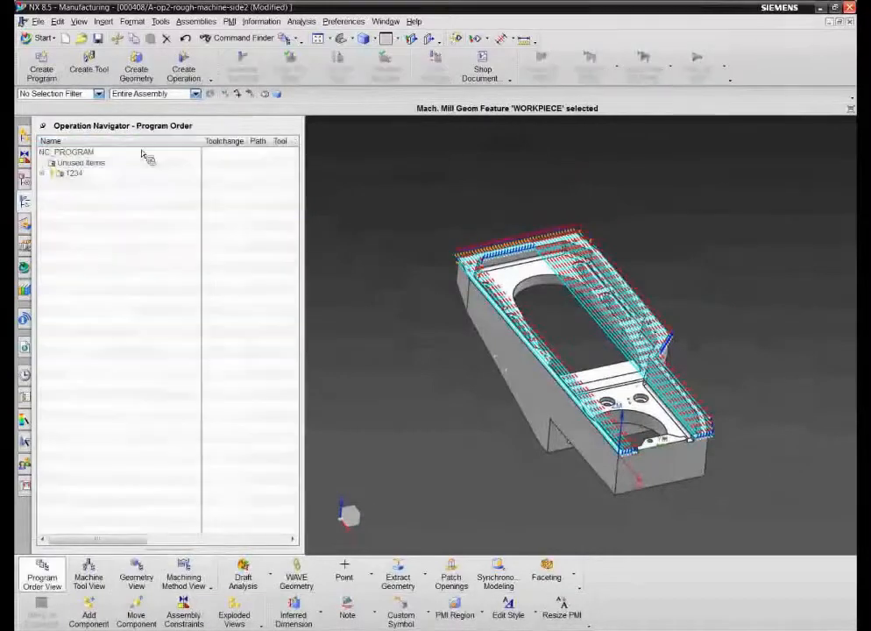
click(43, 174)
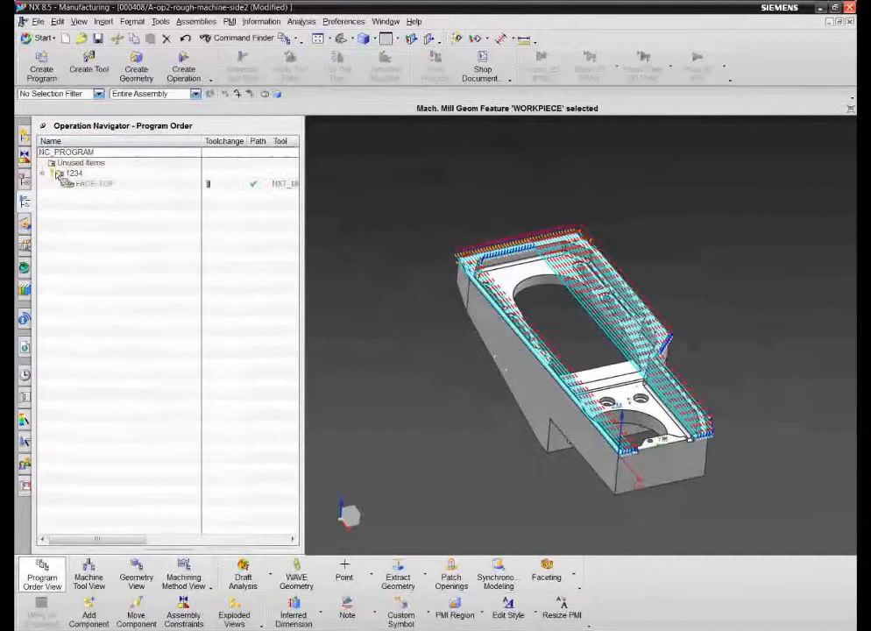
click(98, 39)
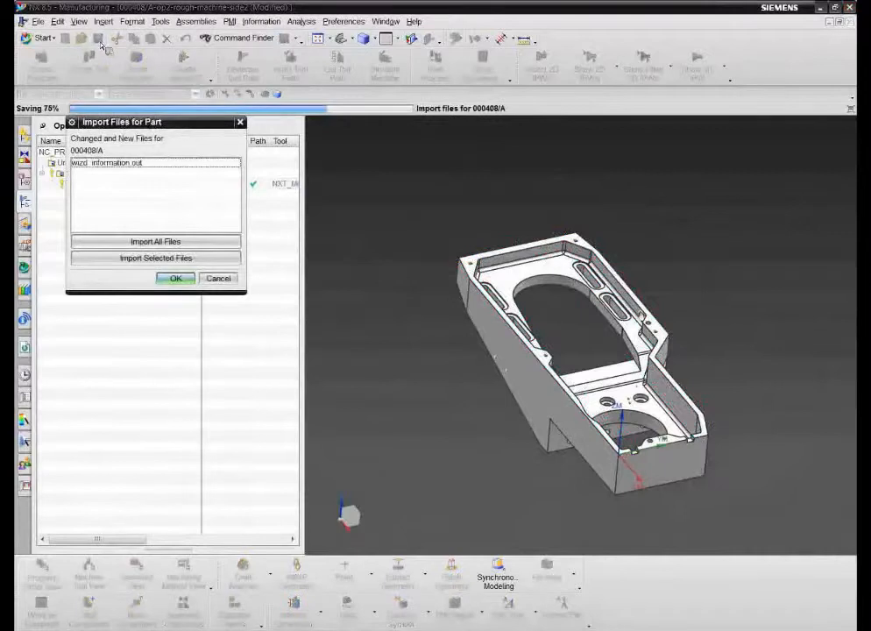
click(130, 259)
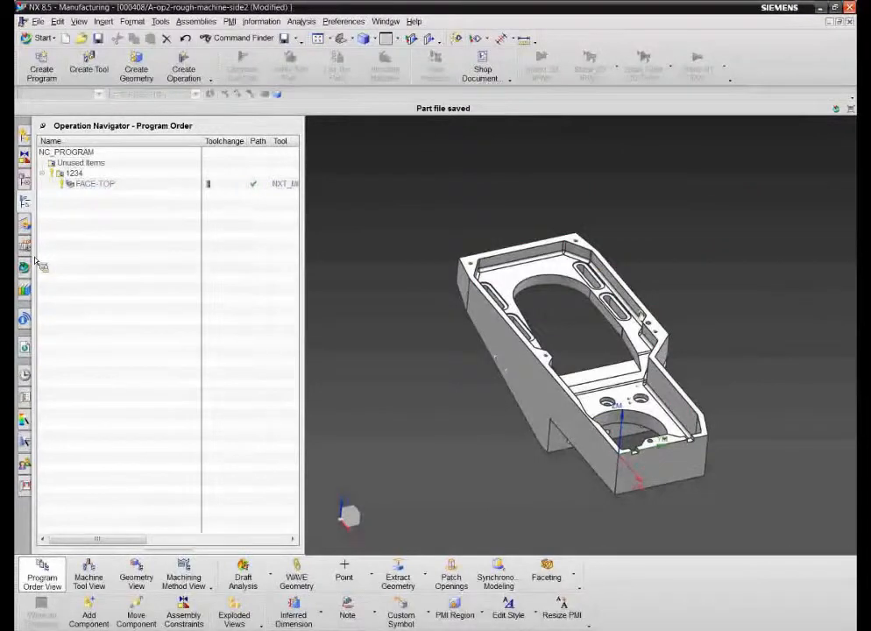
Step: Expand 000408/A in Teamcenter to show part 146938/A and tool nxt_mill_1010_100/A
click(24, 266)
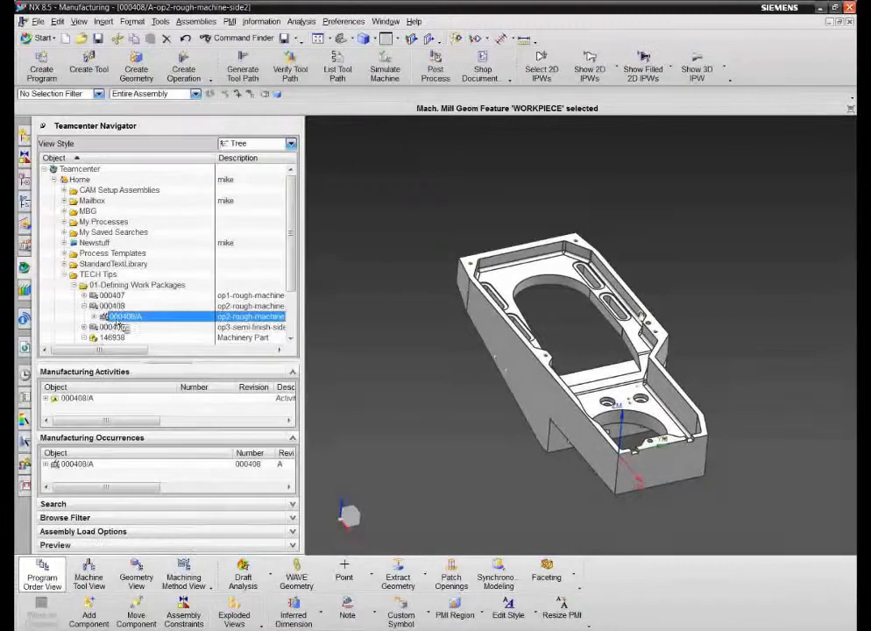
click(66, 465)
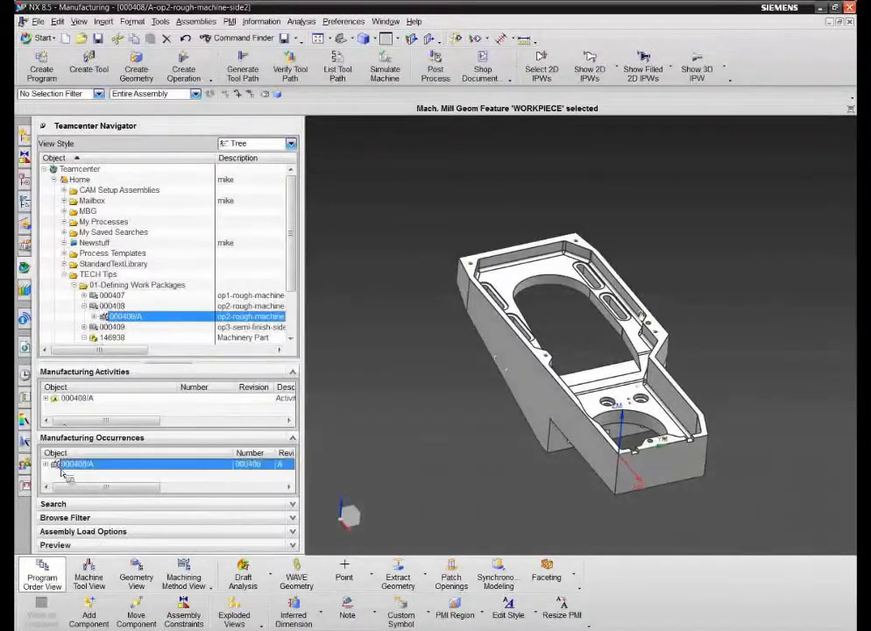
click(48, 465)
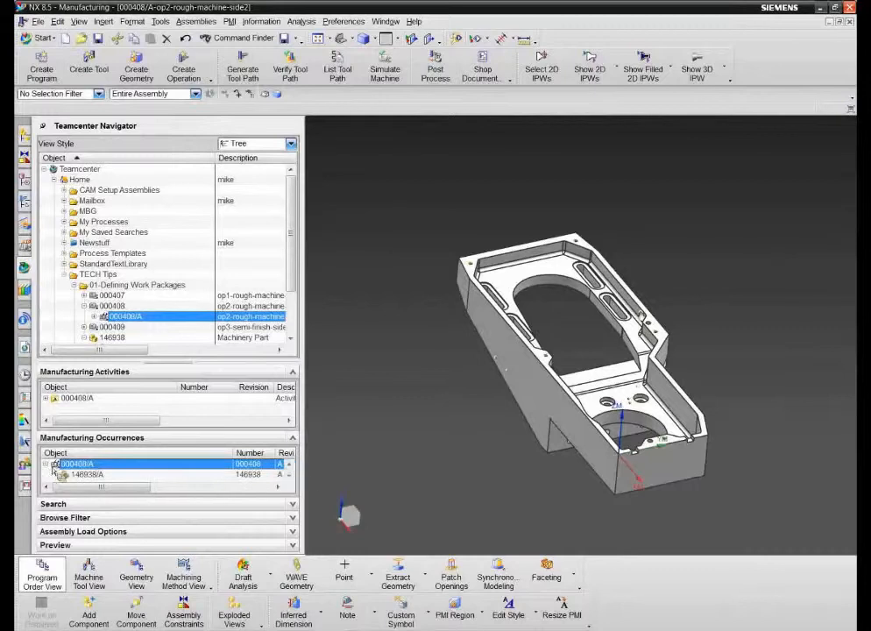
scroll(88, 471, down, 1)
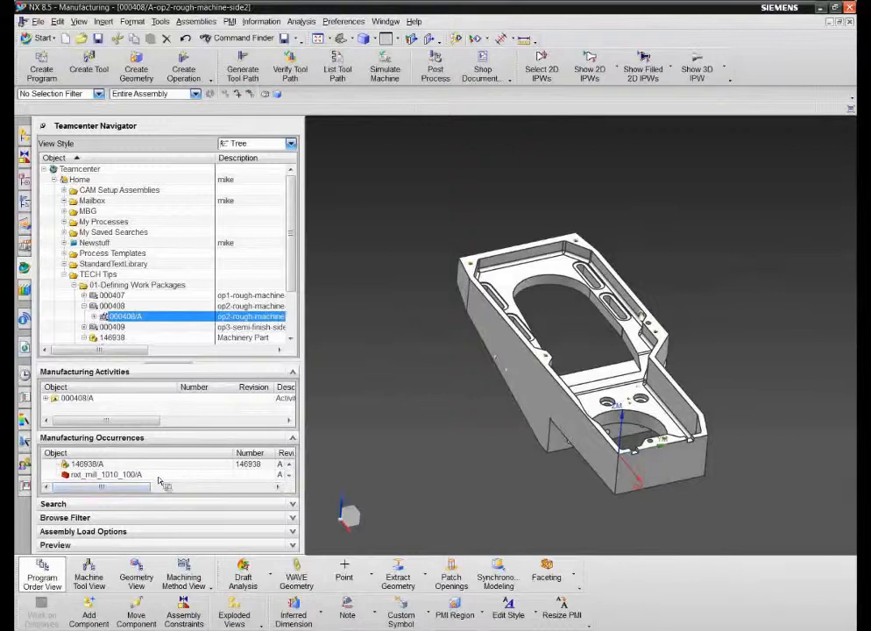
mouse_move(118, 474)
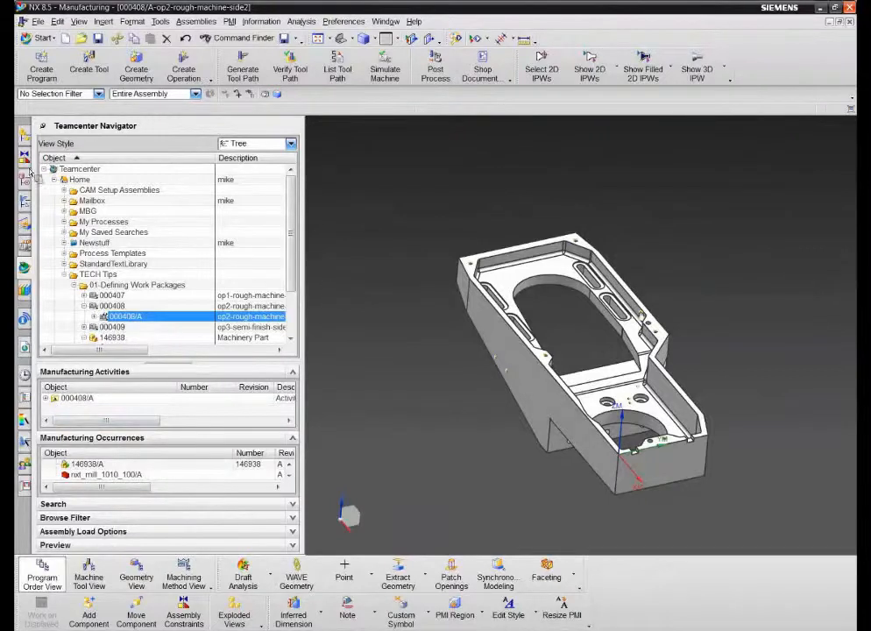
Step: Post the NC_PROGRAM with MILL_3_AXIS into a 370-line G-code listing, then close it
click(25, 203)
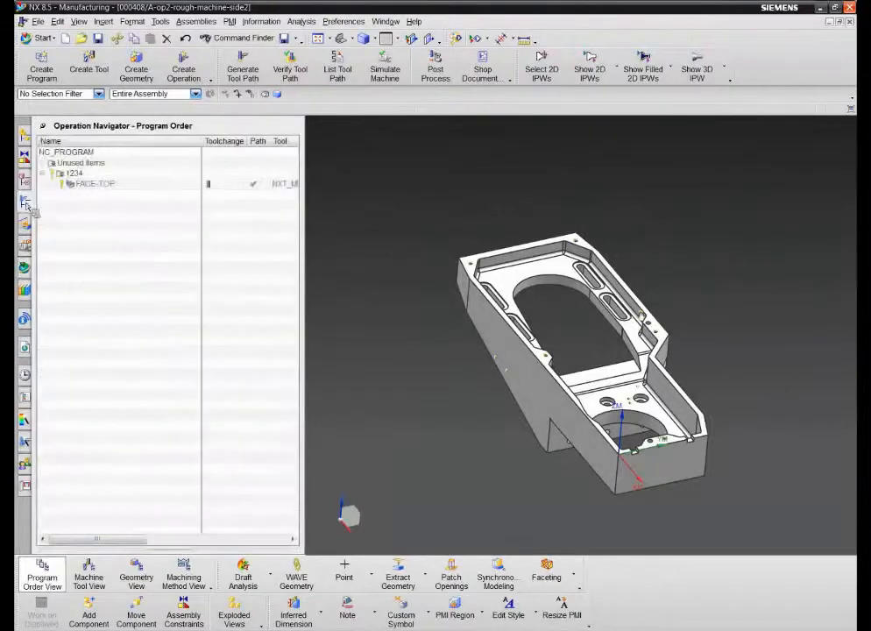
click(92, 183)
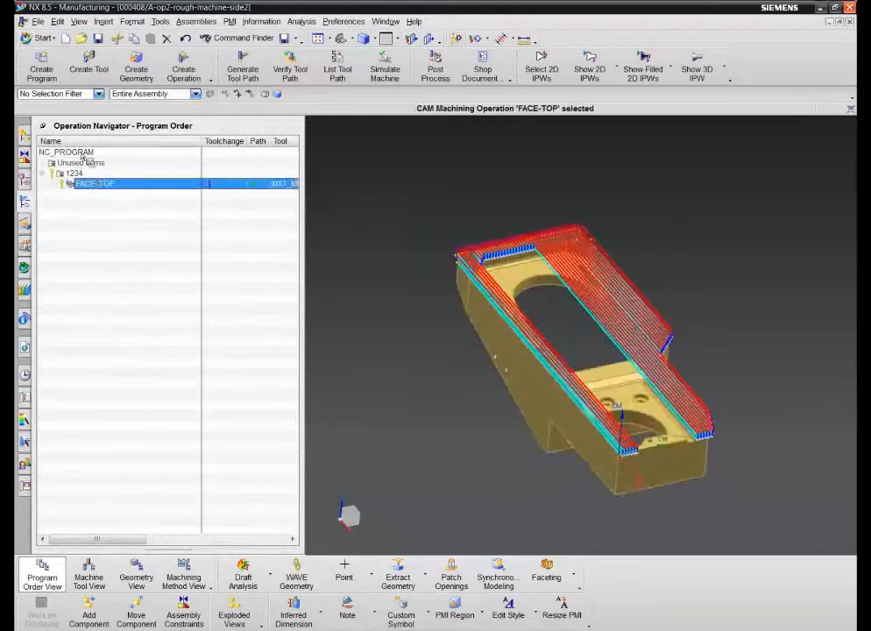
click(77, 153)
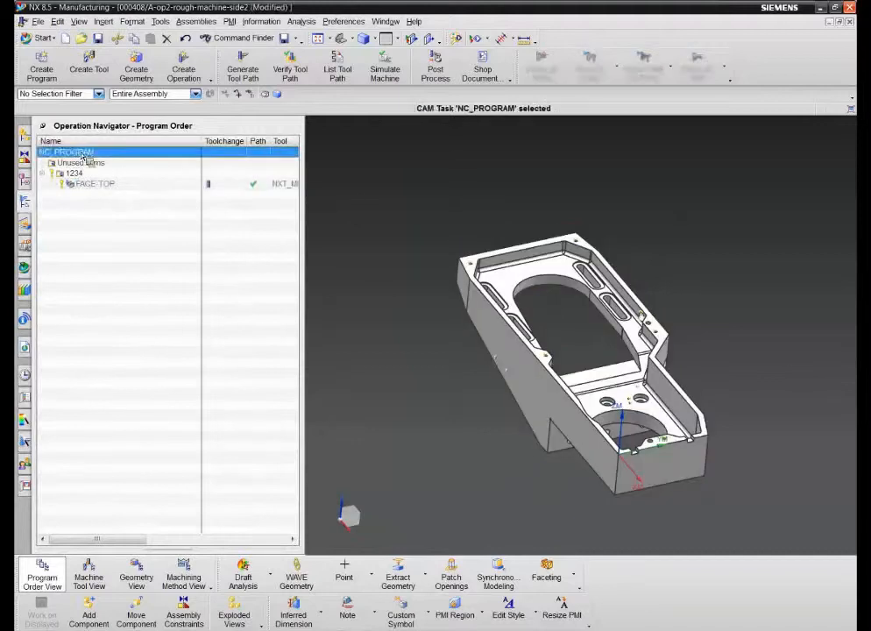
click(438, 67)
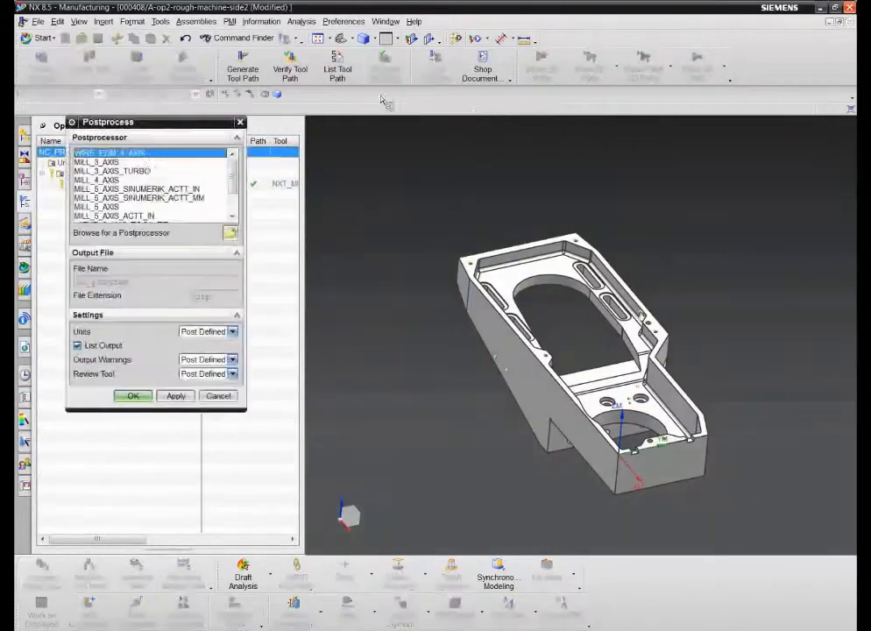
click(113, 163)
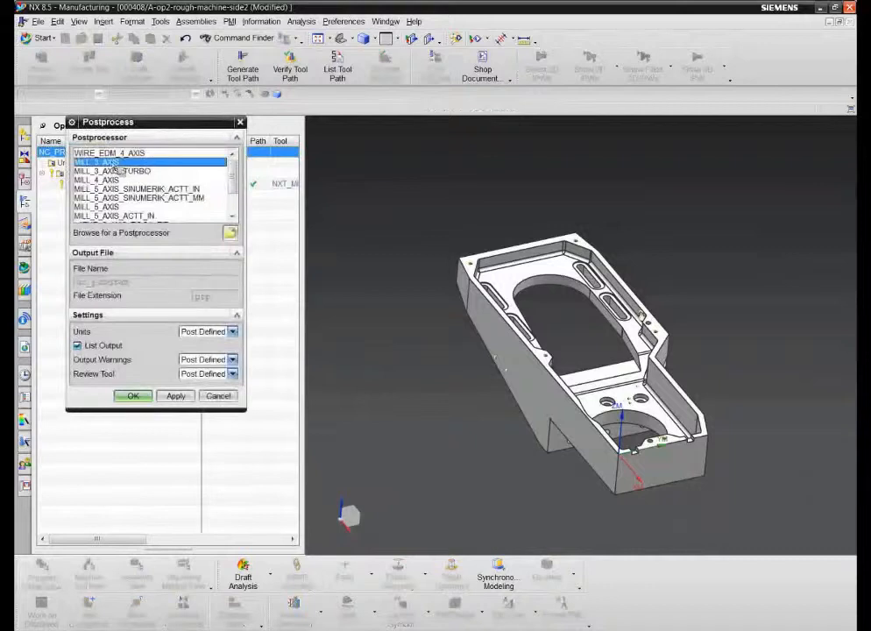
click(132, 396)
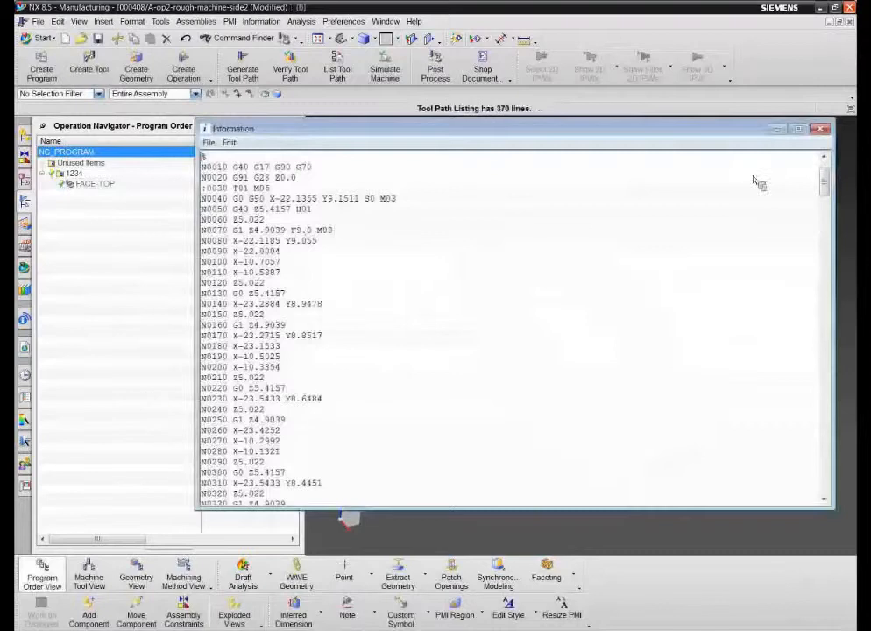
click(819, 129)
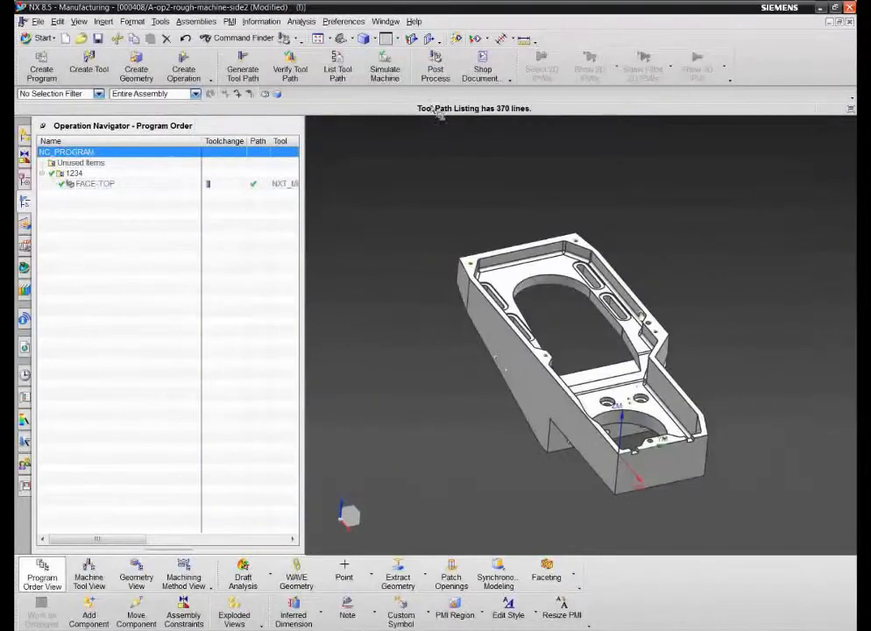
click(485, 70)
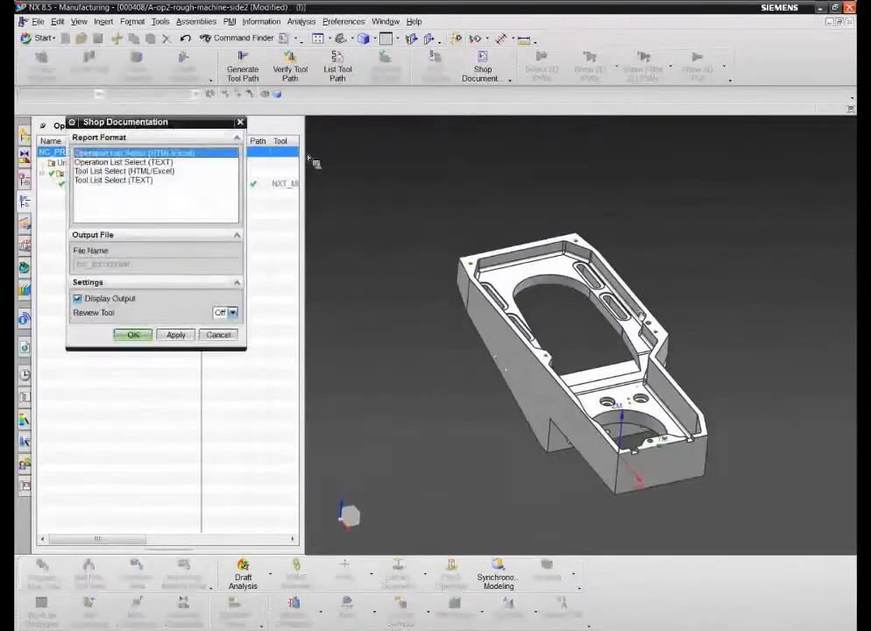
Step: Generate a Tool List Select (HTML/Excel) tool sheet, review it in the browser, and close it
click(127, 171)
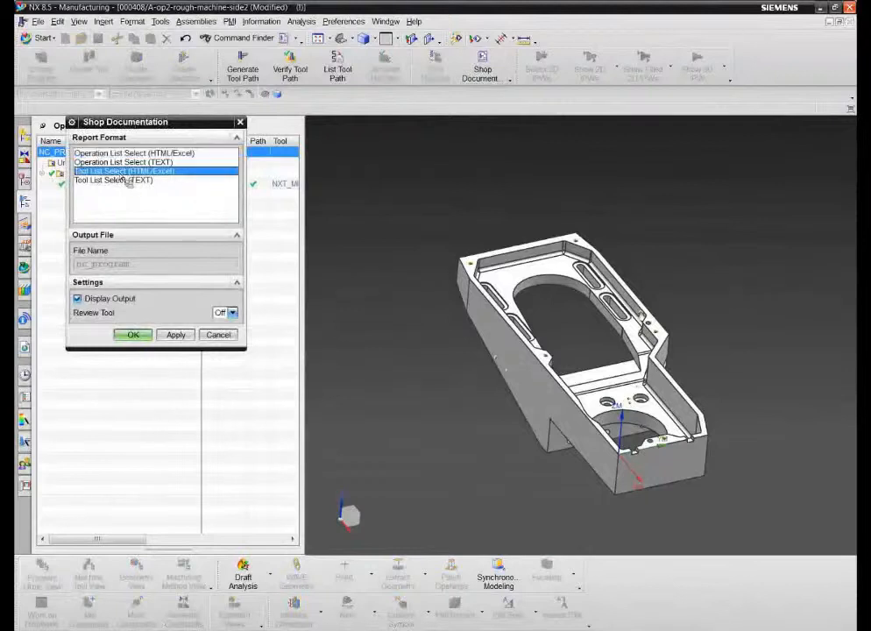
click(145, 336)
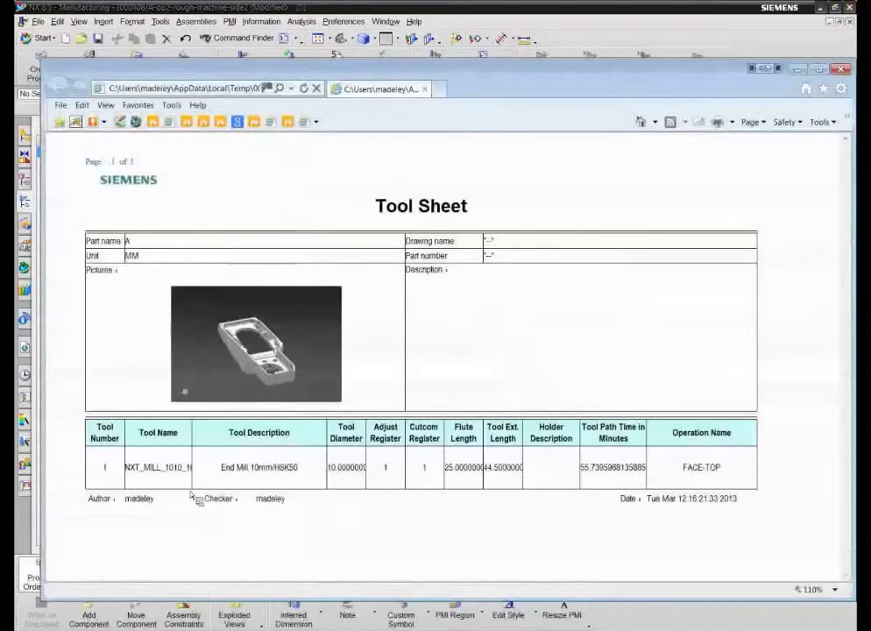
click(841, 69)
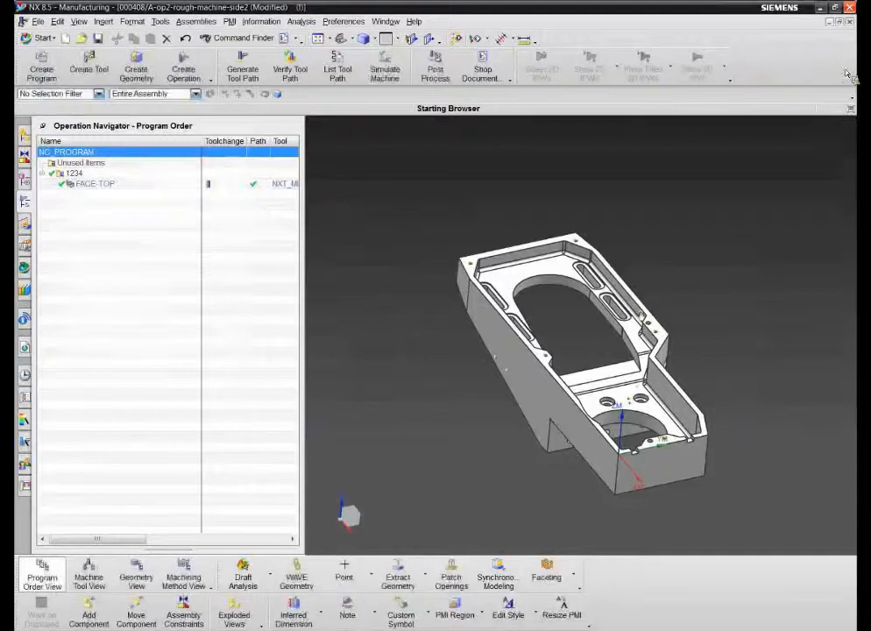
Step: Save the part with Ctrl+S, importing the mill_3_axis and tool list datasets into Teamcenter
key(ctrl+s)
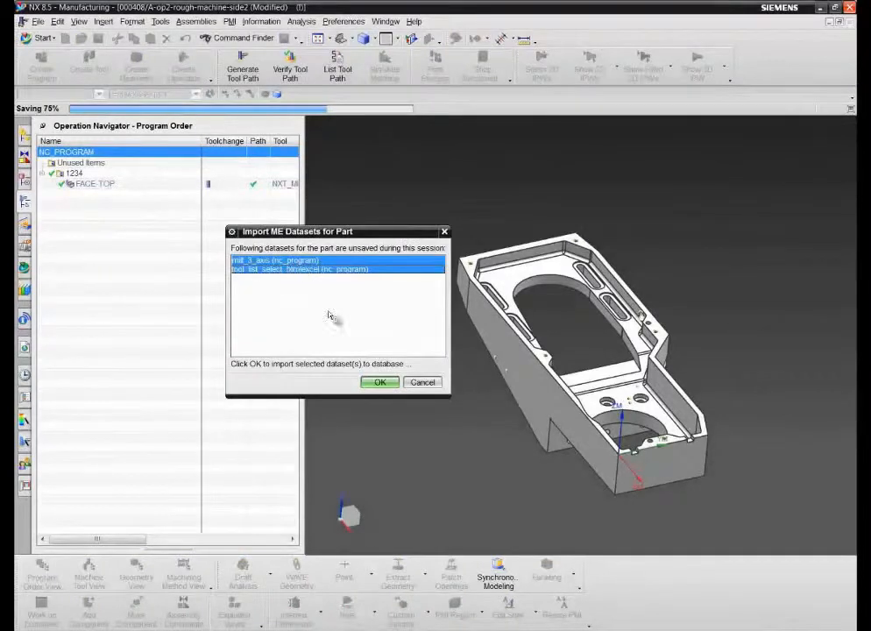
click(384, 383)
click(335, 387)
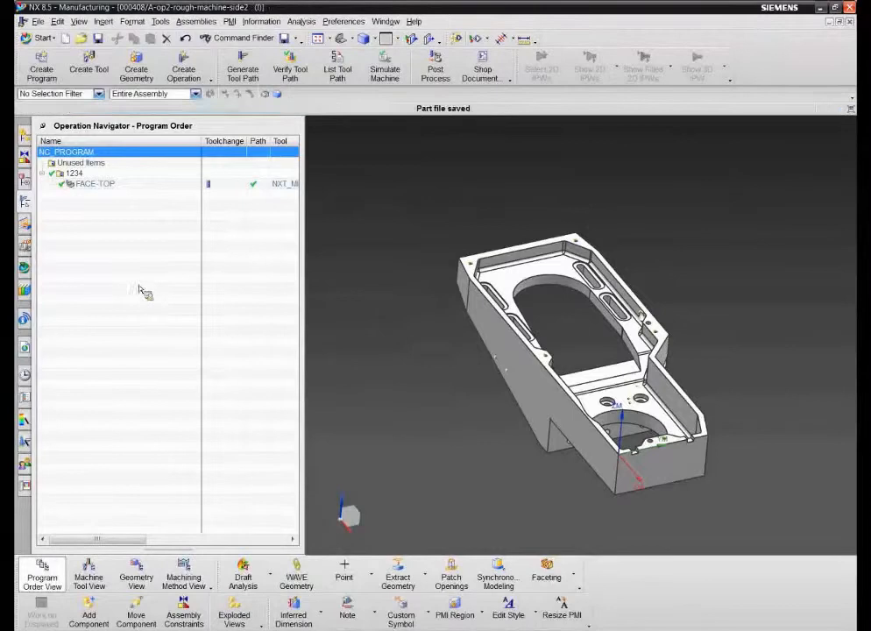
click(25, 268)
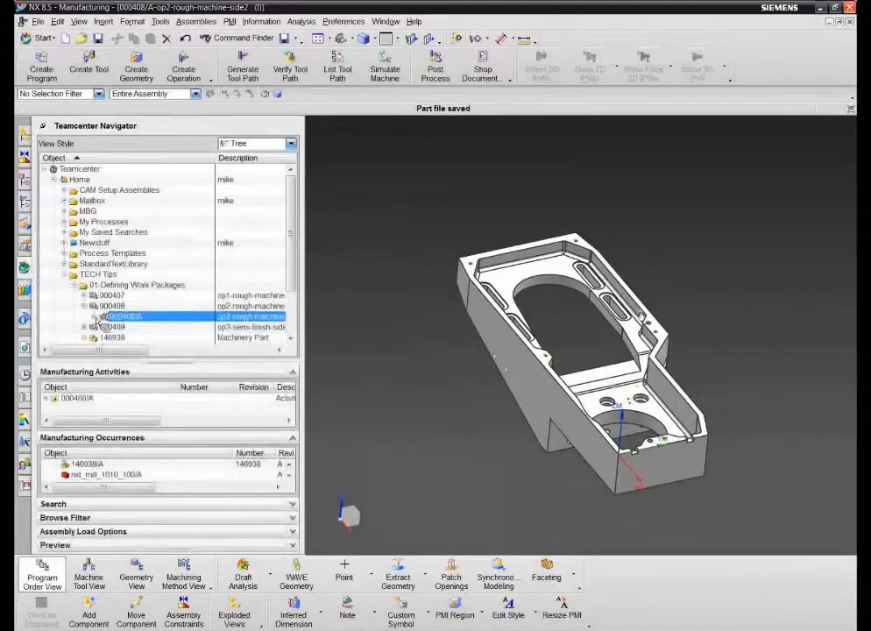
Step: Expand the 000408/A manufacturing activity and open its stored tool_list_select_htmlexcel tool sheet
click(95, 317)
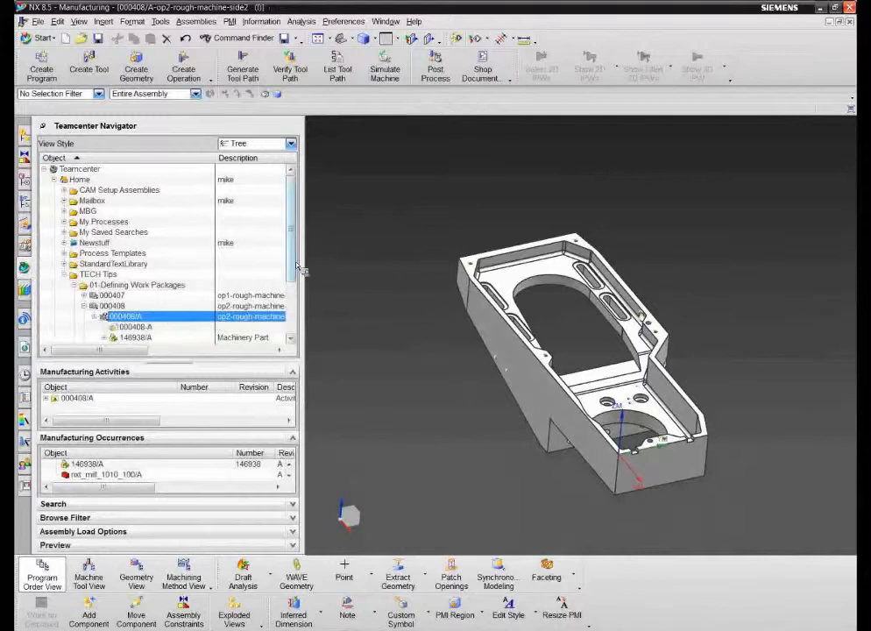
scroll(297, 273, down, 1)
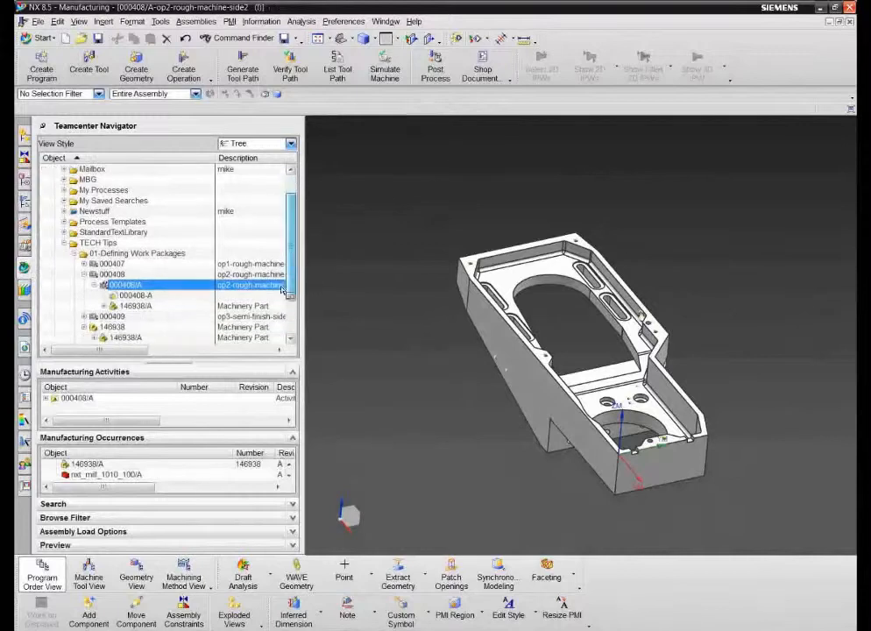
click(46, 399)
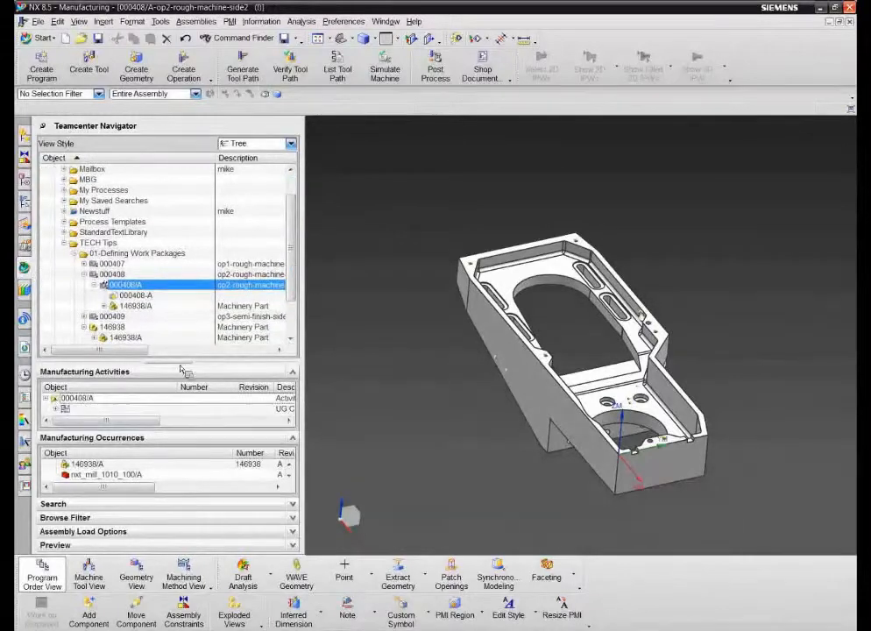
drag(183, 370, 183, 313)
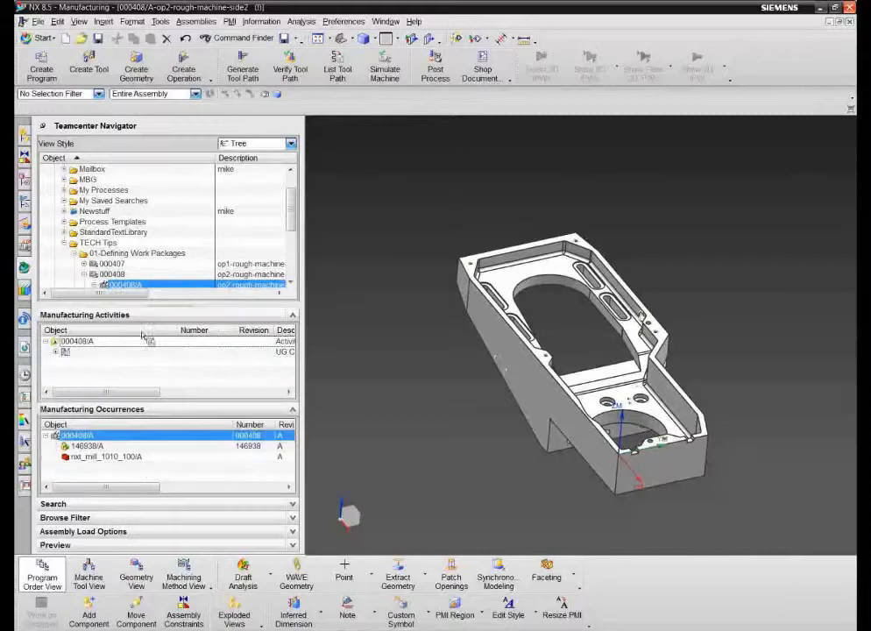
click(55, 351)
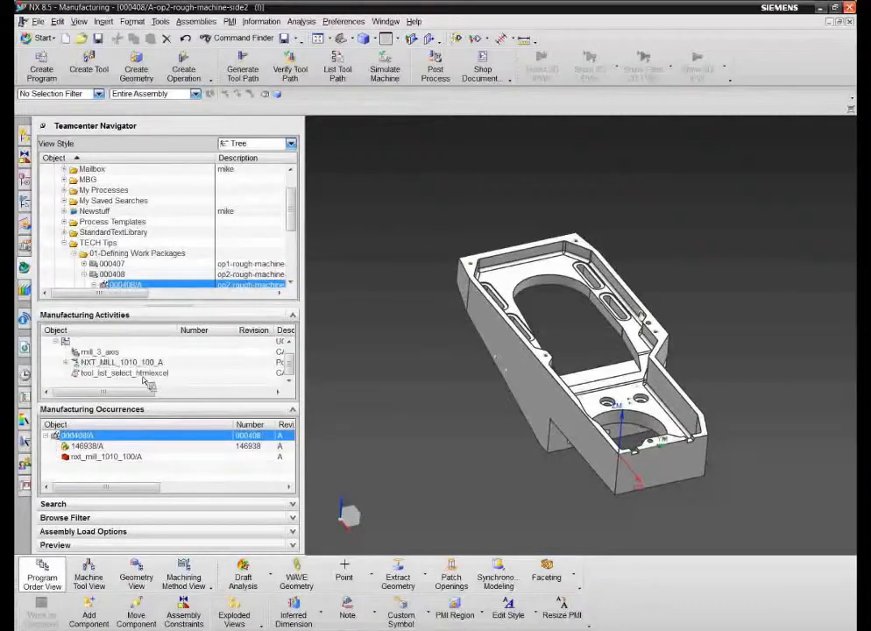
click(141, 374)
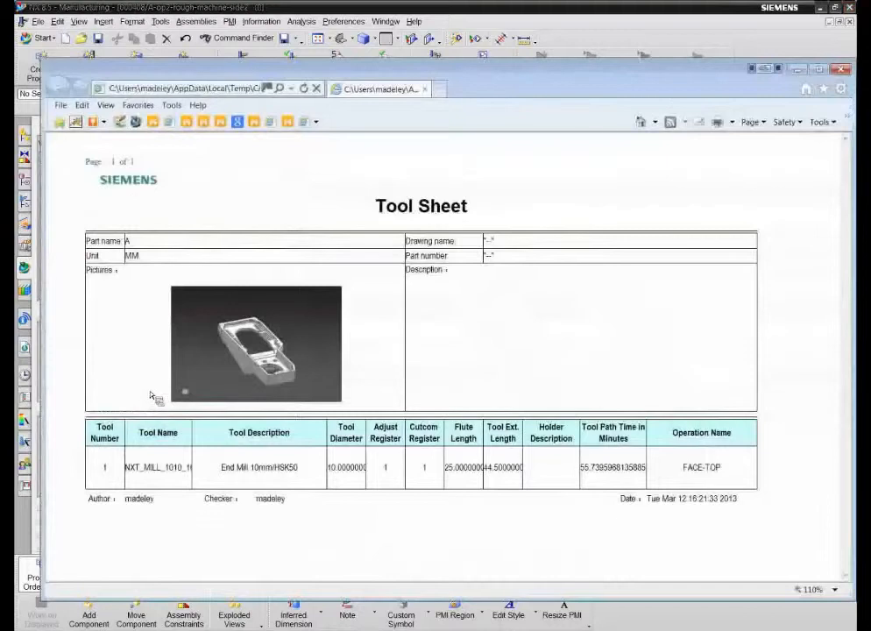
Step: Close the tool sheet, then view and close the stored mill_3_axis G-code listing
click(840, 68)
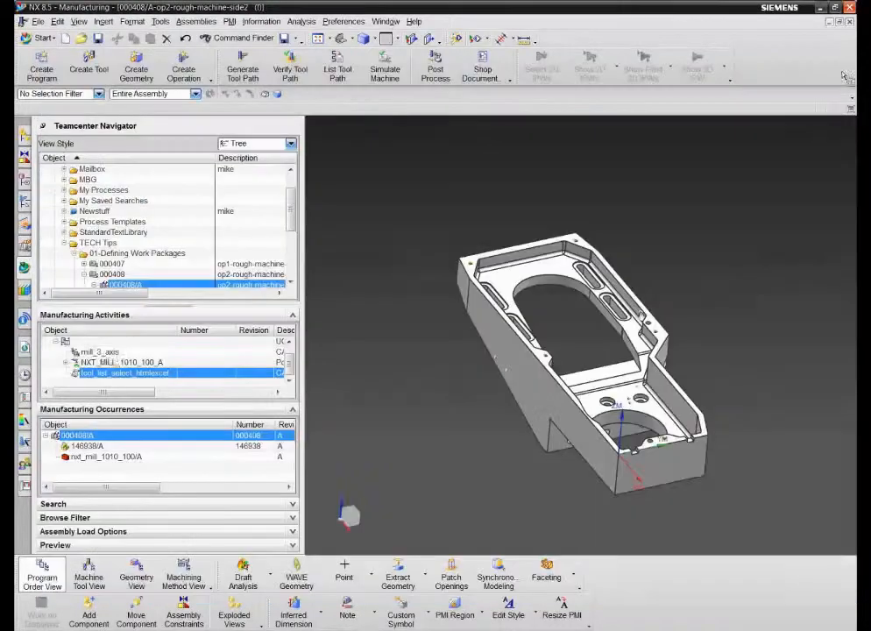
click(105, 353)
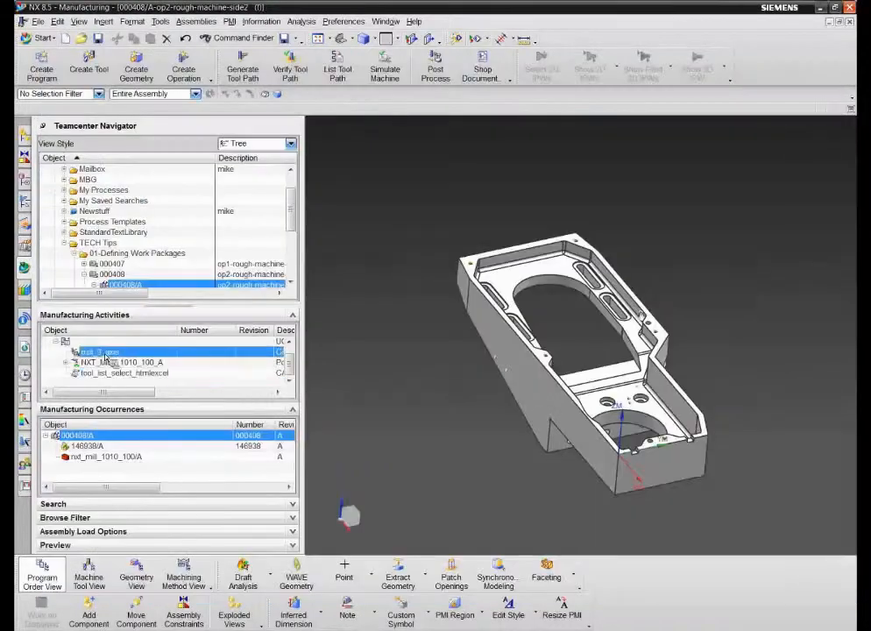
right_click(105, 355)
click(139, 381)
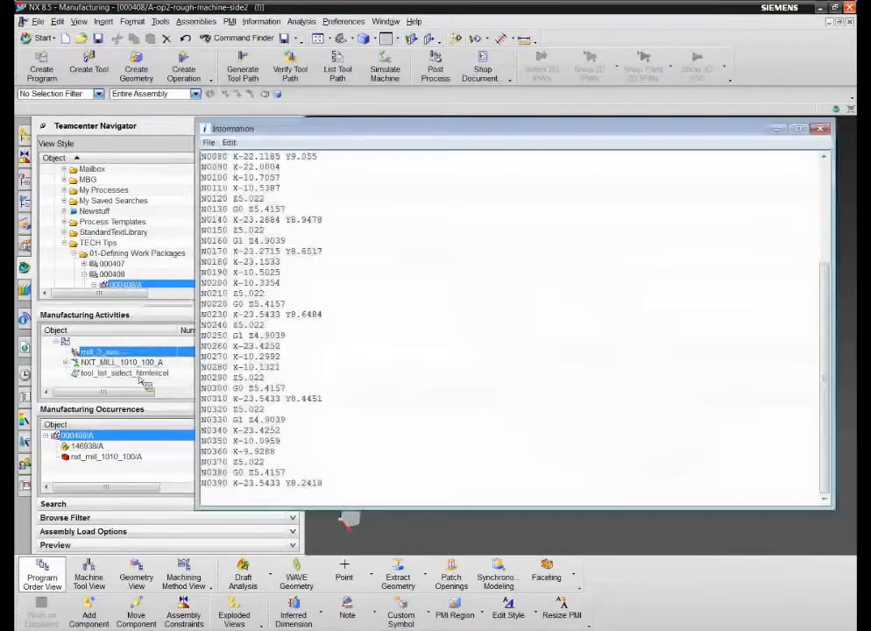
click(822, 130)
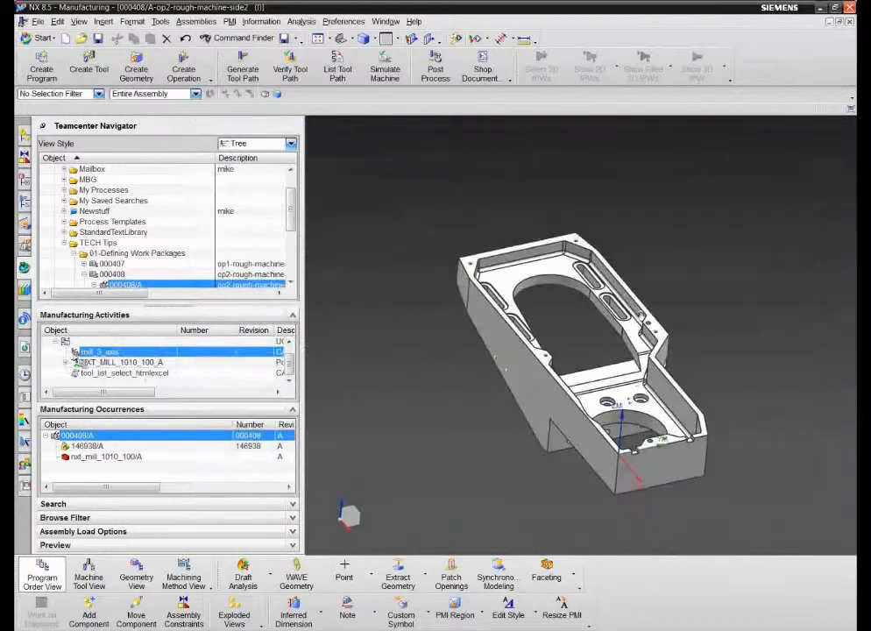
Step: Hide the Manufacturing Activities and Occurrences panels so the 000408 tree fills the navigator
drag(289, 372, 298, 364)
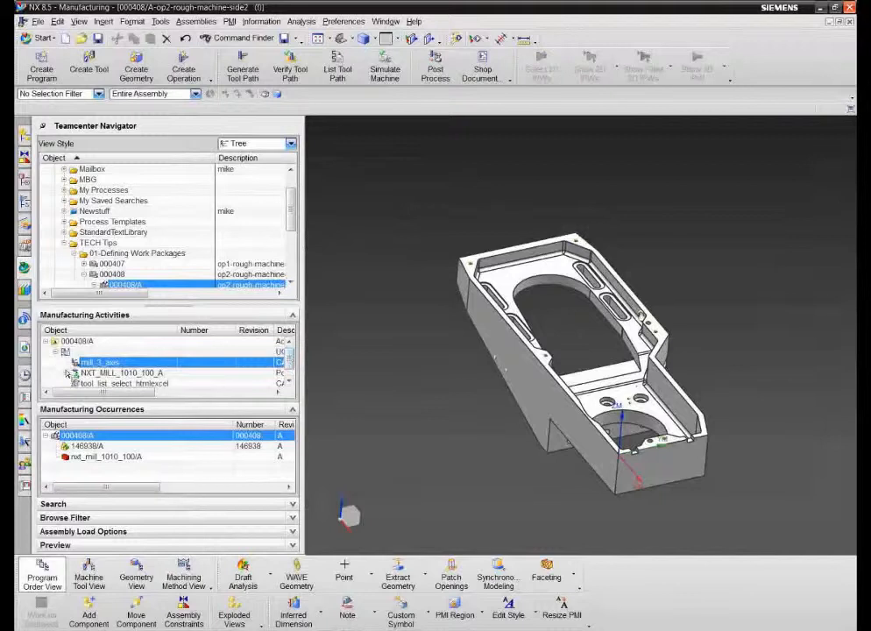
click(84, 274)
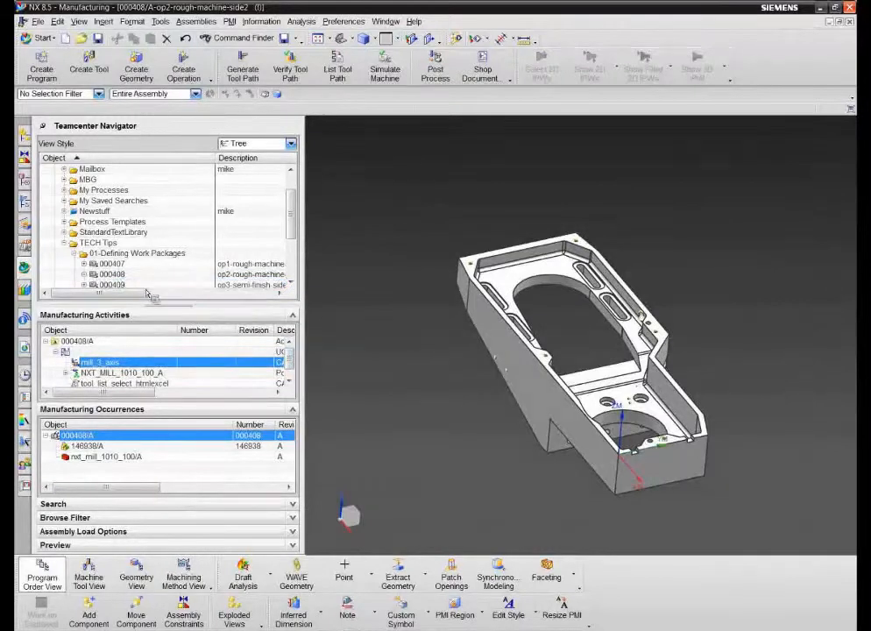
click(294, 316)
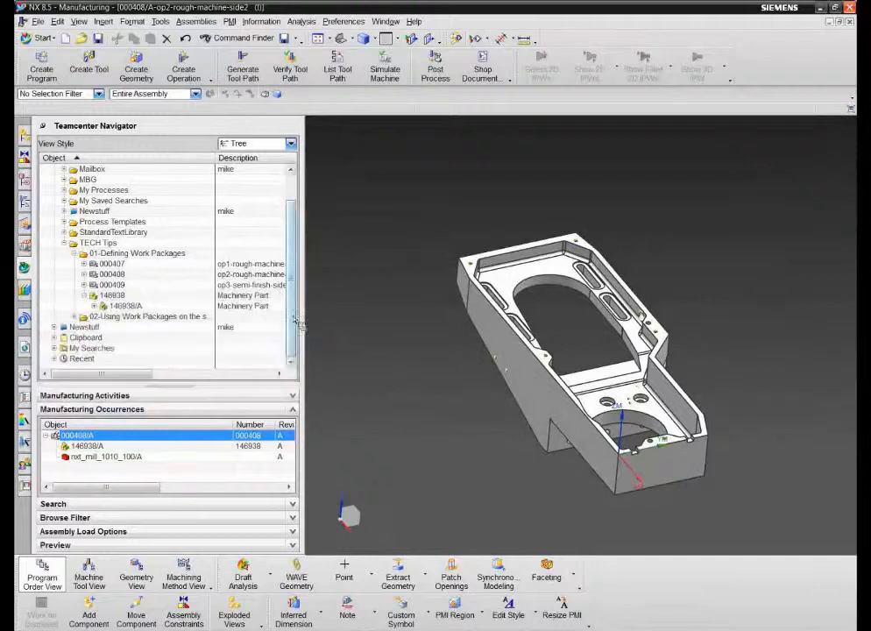
click(293, 409)
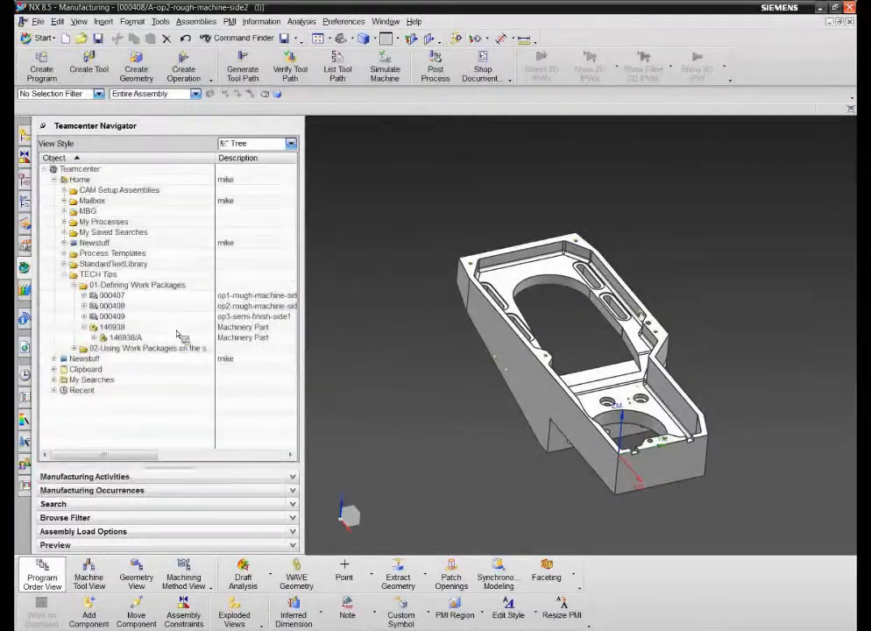
click(84, 306)
Step: Create A3 drawing 000408-A-dwg1 with an auto-assigned dataset name, skipping template class selection
click(95, 317)
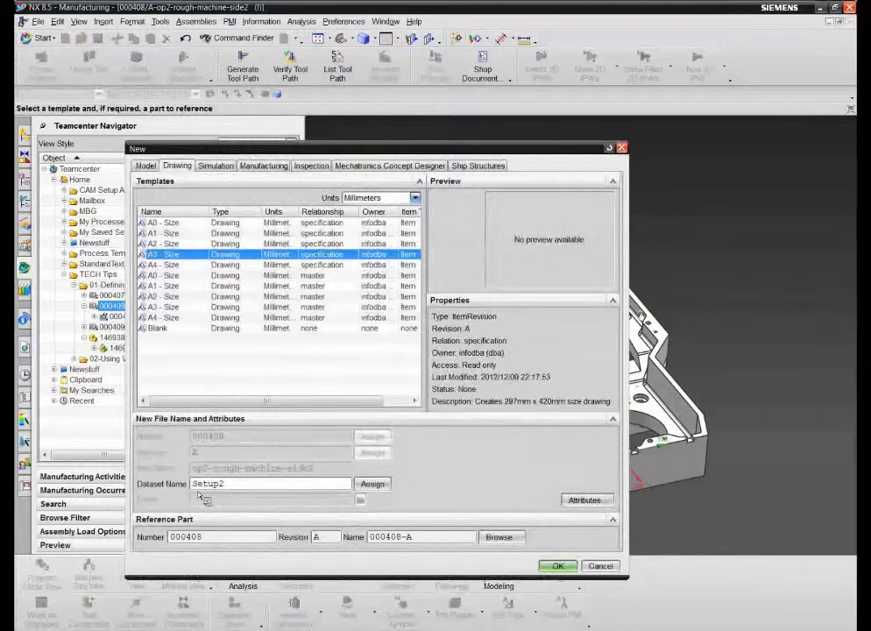
text(-sheet1)
click(383, 487)
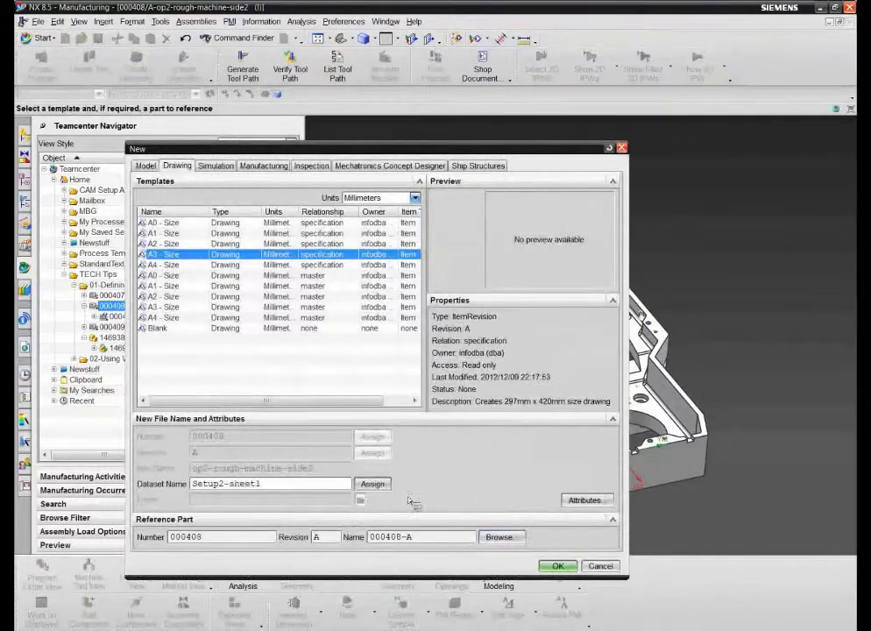
click(559, 566)
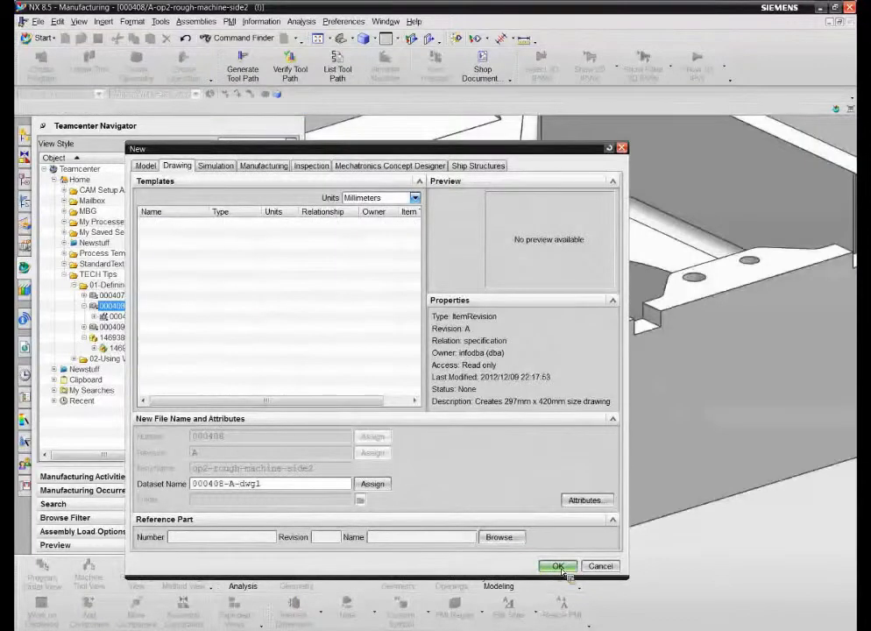
click(344, 577)
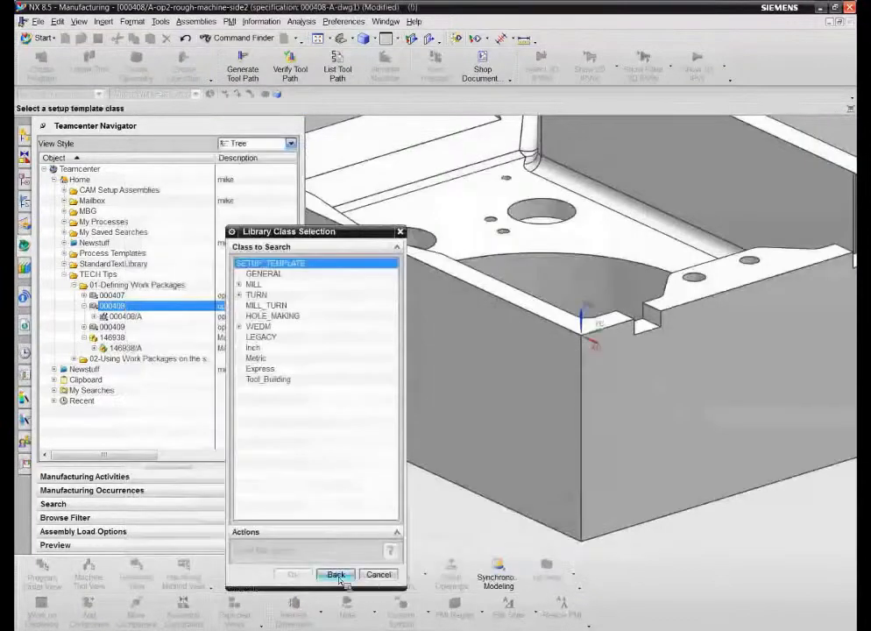
click(49, 38)
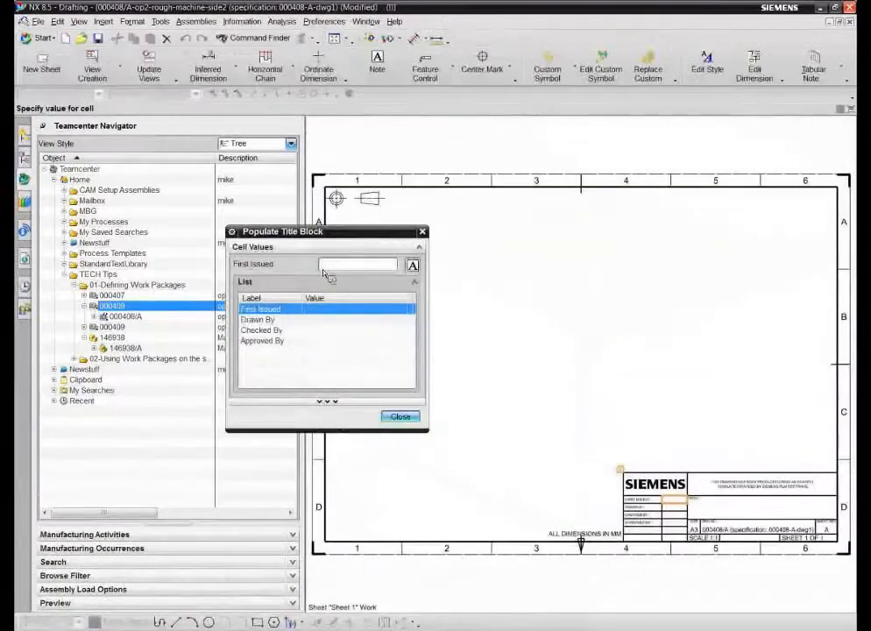
Step: Enter the drafter's name as the title block's First Issued value and close Populate Title Block
click(331, 268)
click(400, 417)
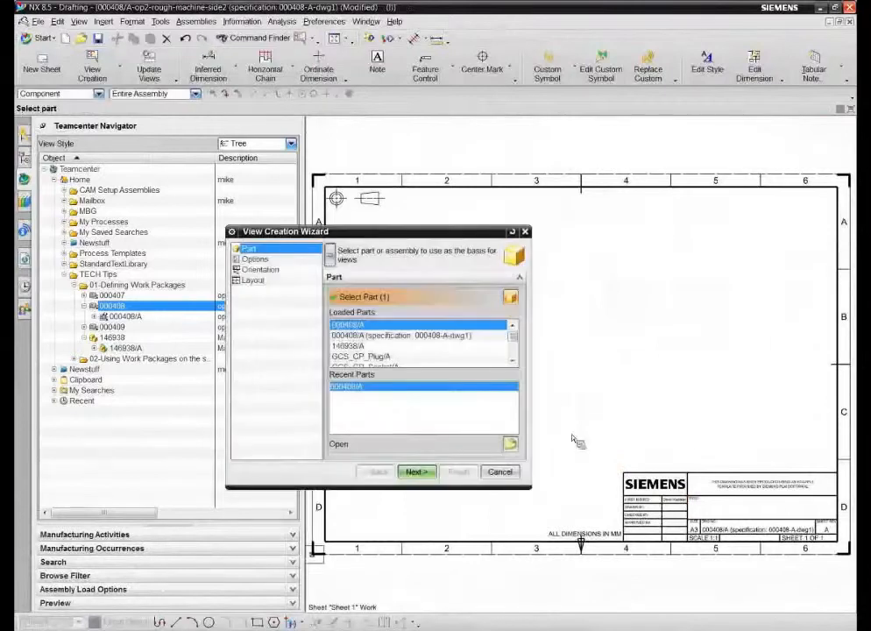
Step: Advance through the wizard's Options, Orientation and Layout pages, then cancel without adding views
click(417, 473)
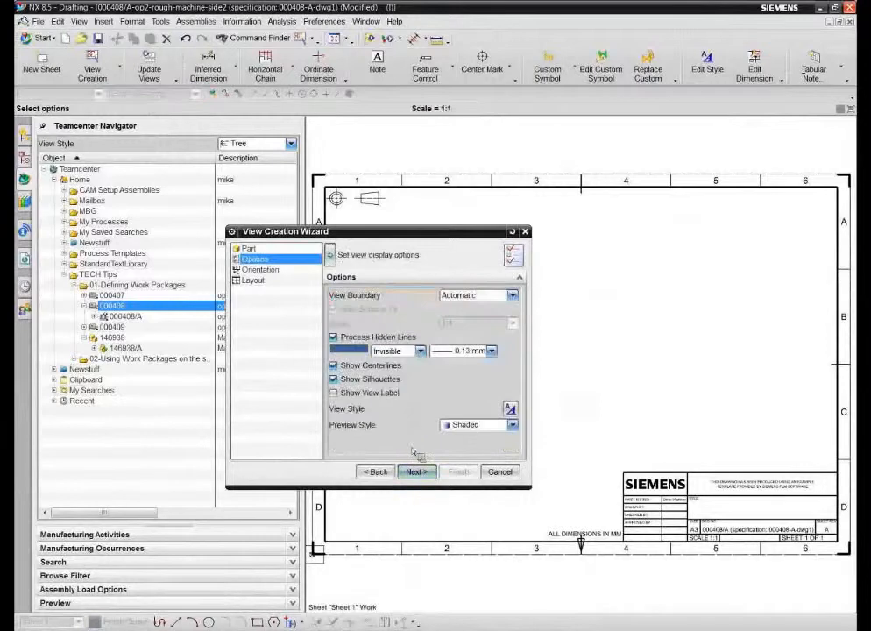
click(417, 472)
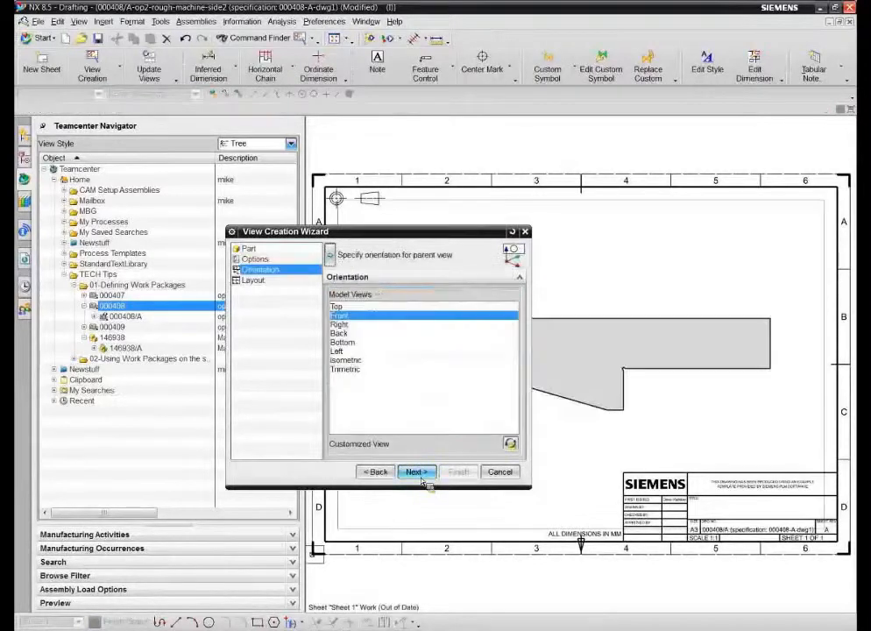
click(421, 477)
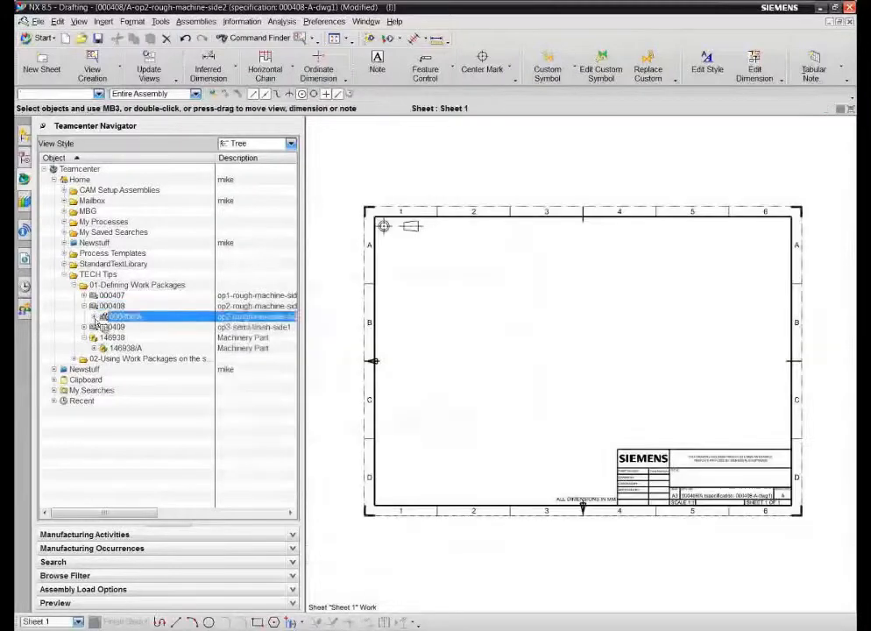
click(84, 306)
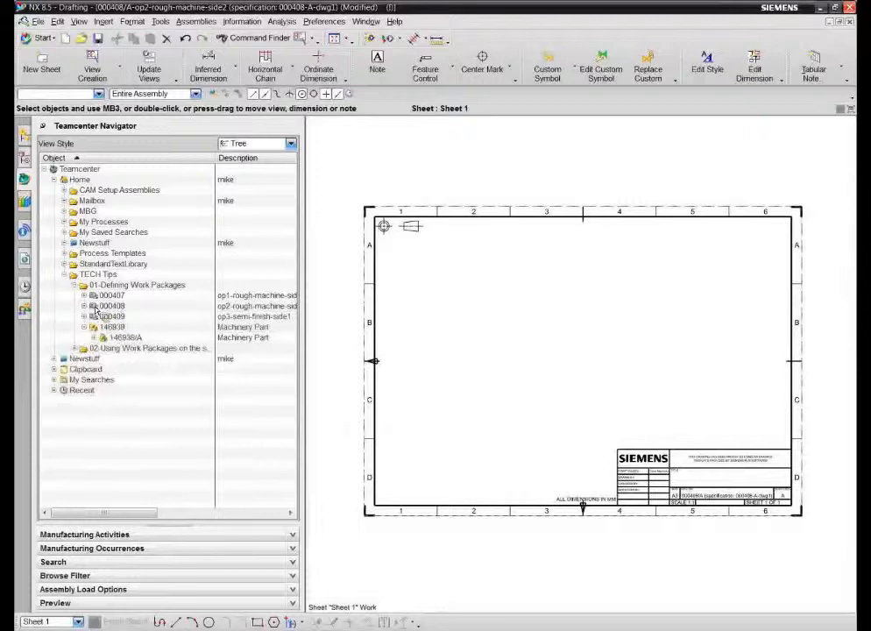
Step: Expand the 000407 work package and select the 000407-A-dwg1 drawing in the Teamcenter Navigator
click(84, 295)
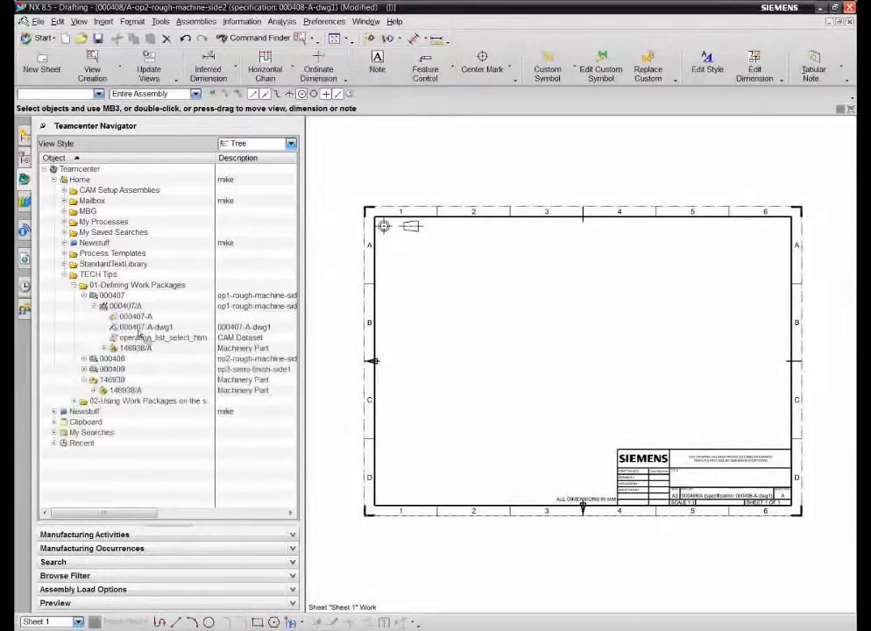
click(127, 308)
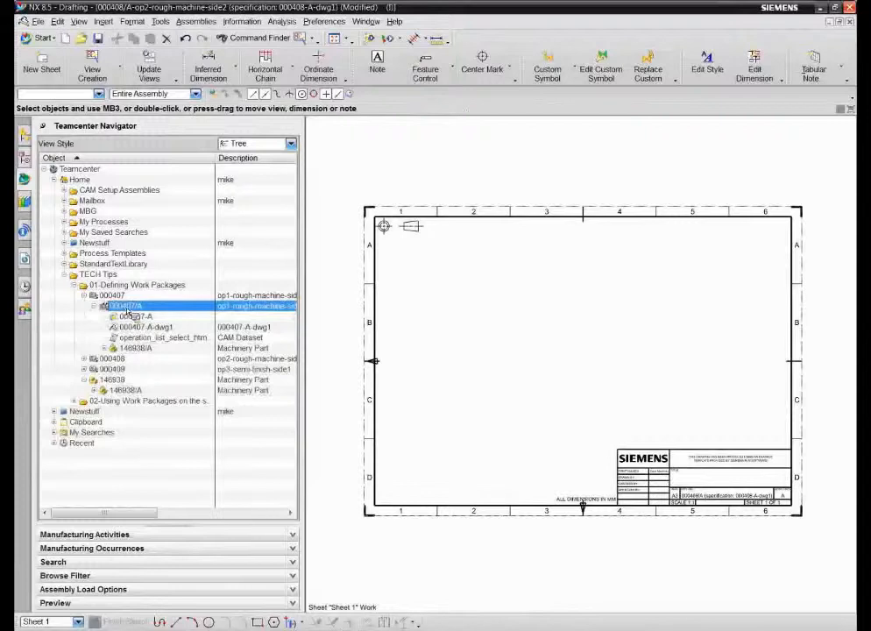
click(138, 327)
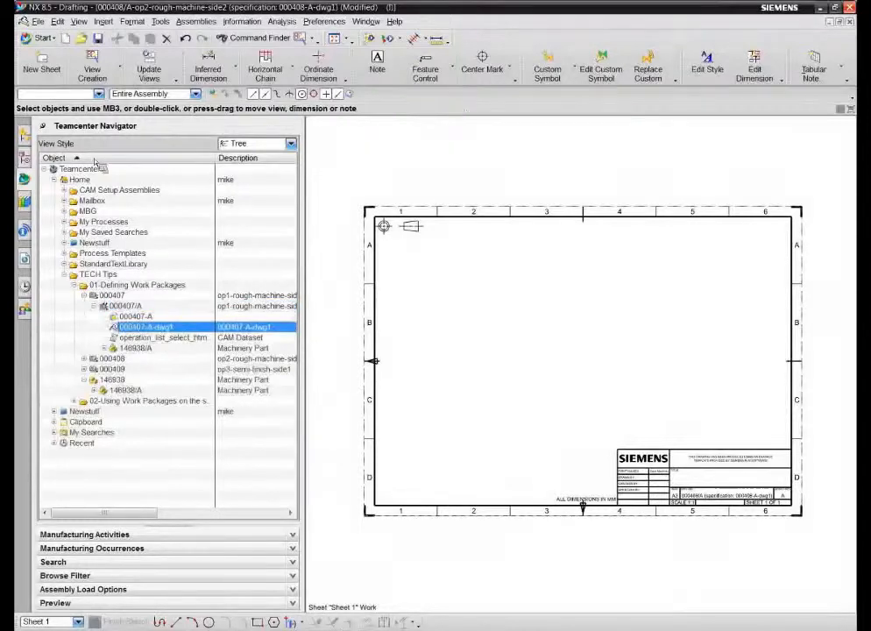
Step: Close all open parts without saving the modified drawing
click(37, 21)
mouse_move(61, 68)
click(233, 89)
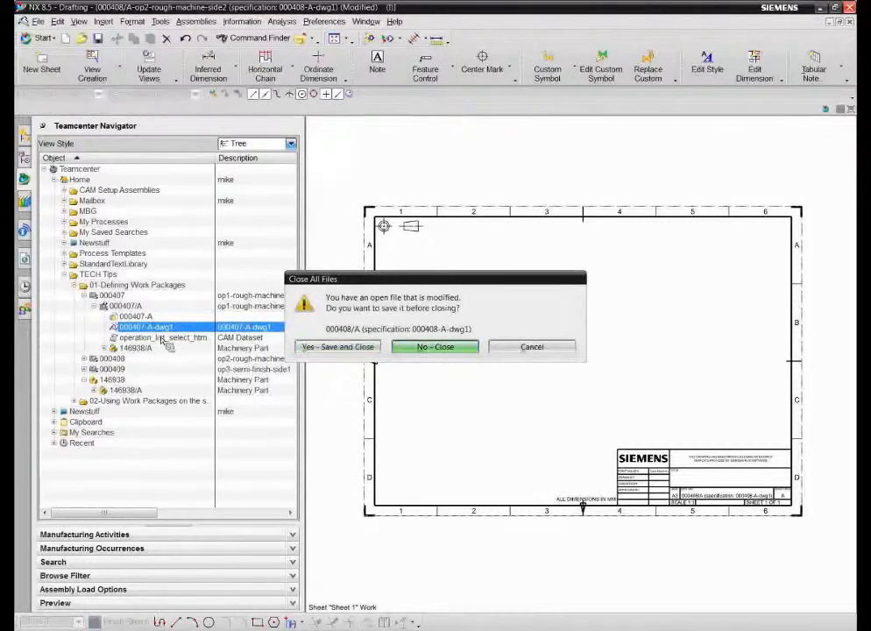
key(Return)
right_click(140, 294)
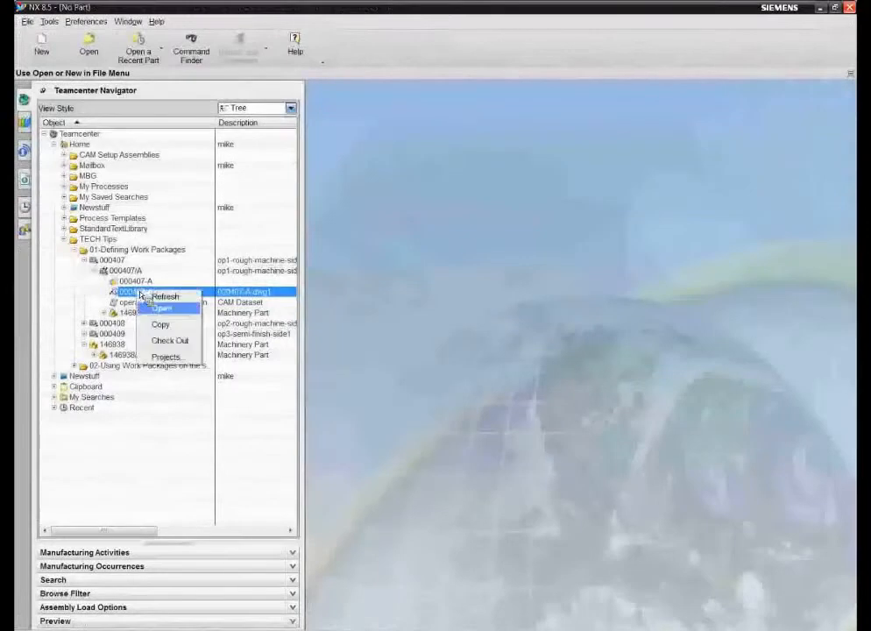
click(162, 308)
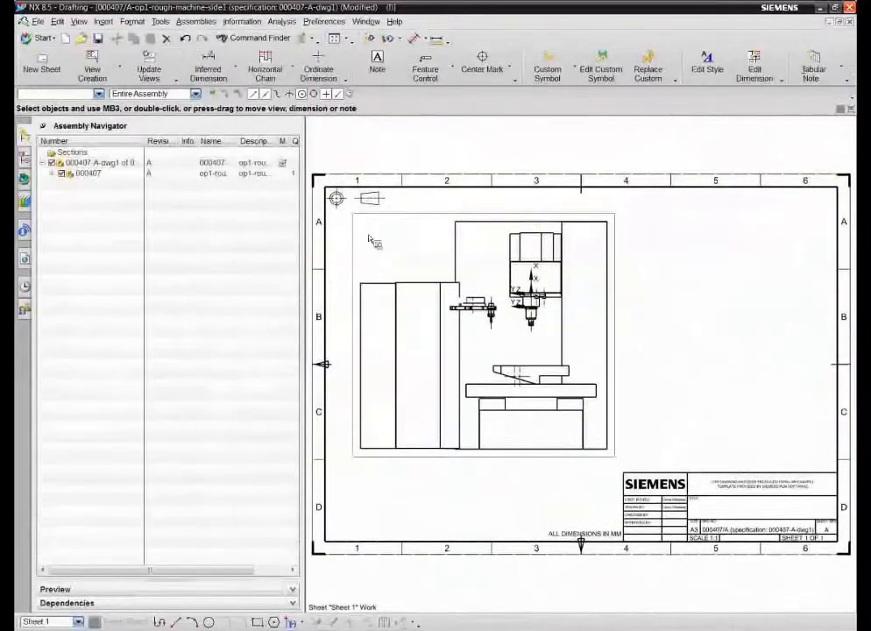
click(38, 22)
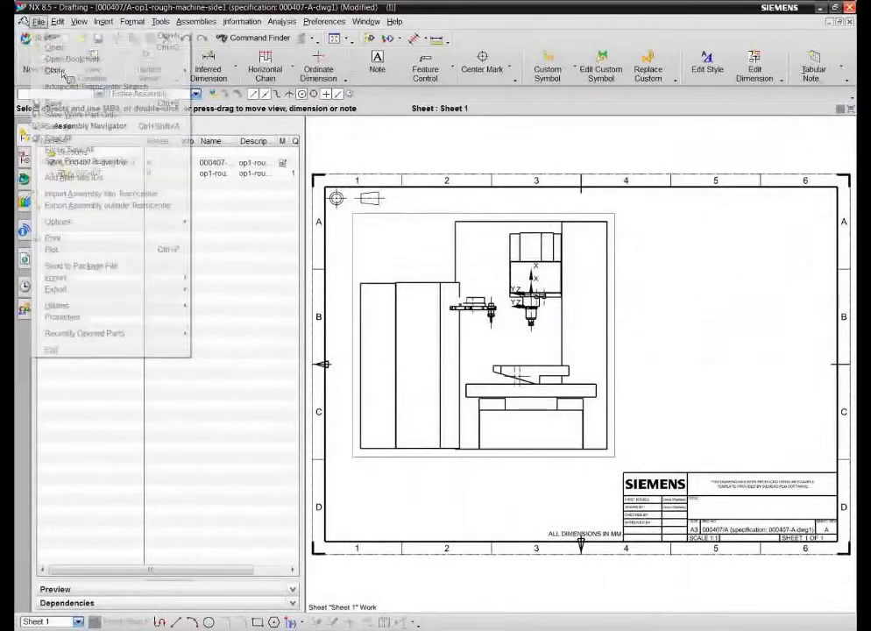
click(242, 83)
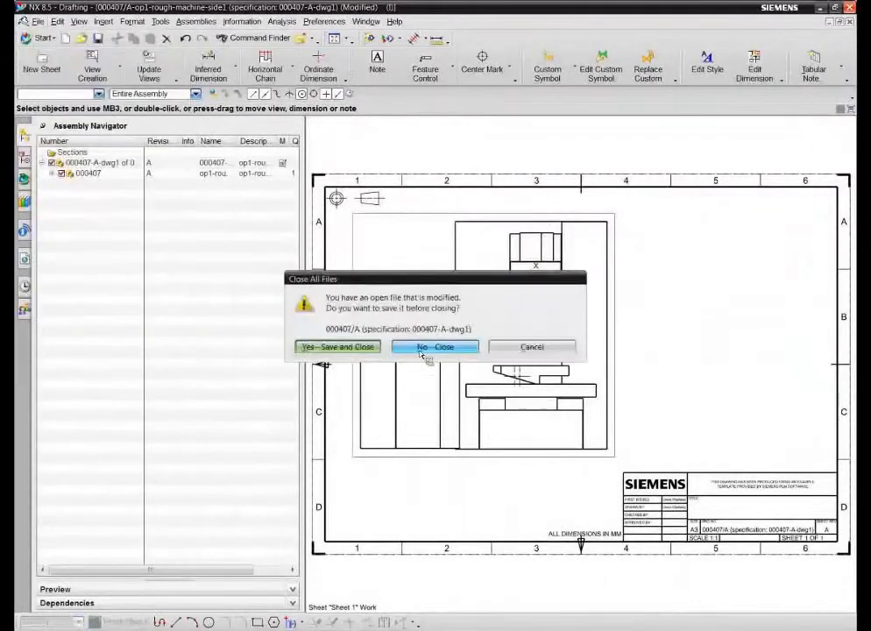
click(422, 347)
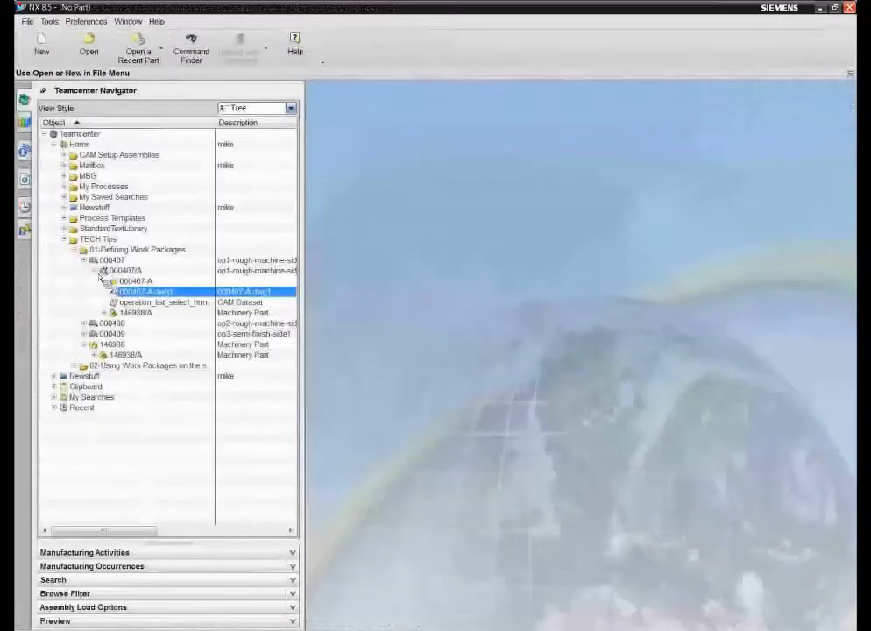
Step: Collapse the 000407 nodes, select 146938/A, minimize NX and advance the PowerPoint slideshow
click(101, 272)
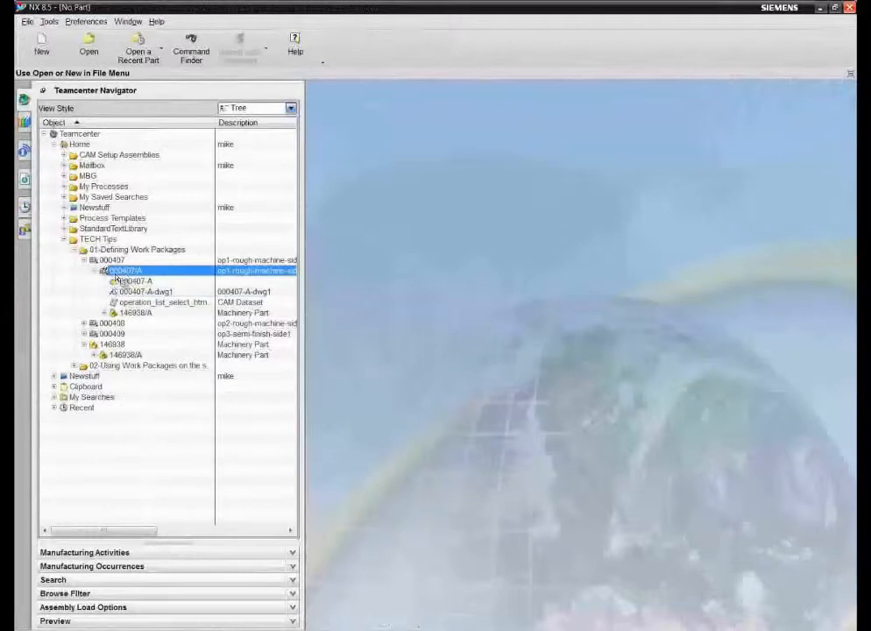
click(95, 271)
mouse_move(127, 278)
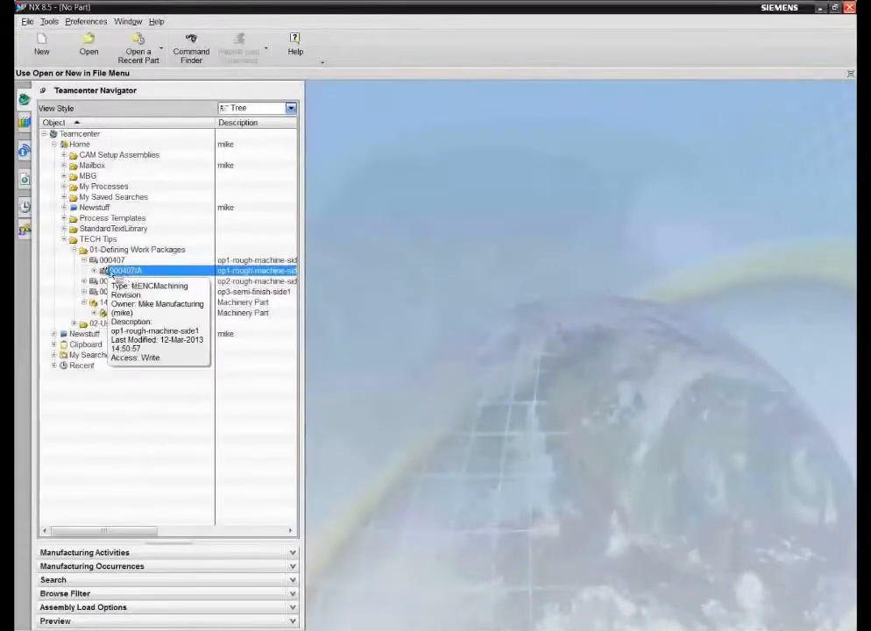
click(83, 260)
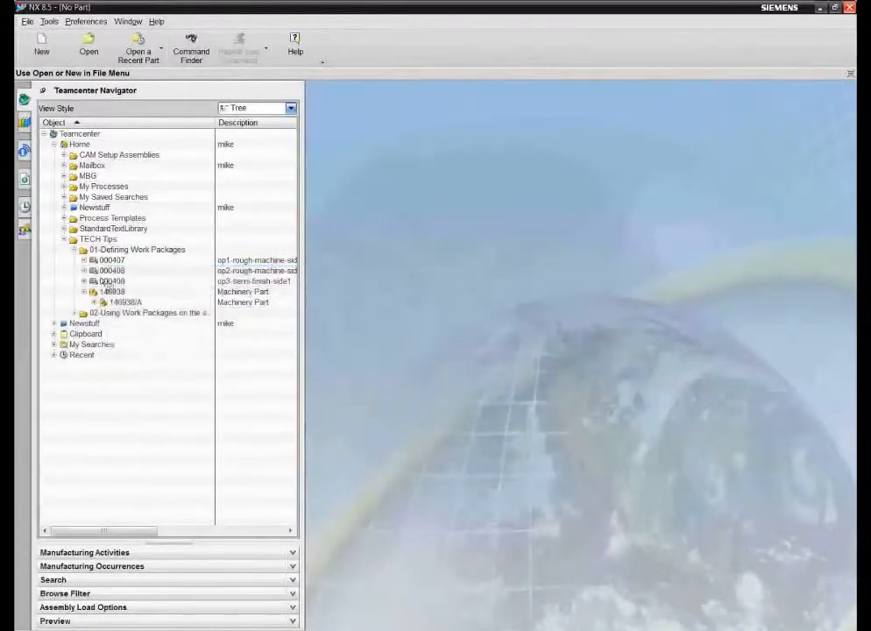
click(125, 303)
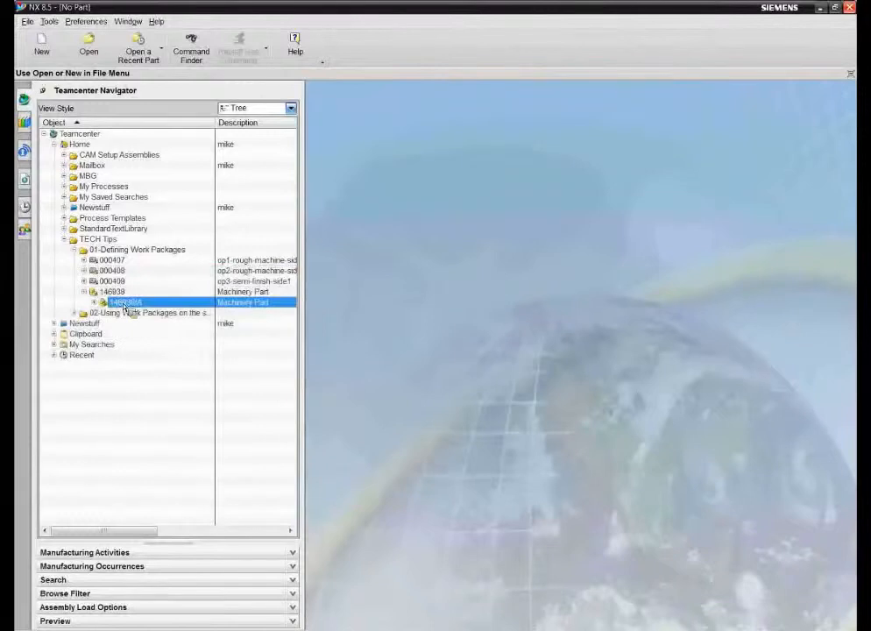
drag(124, 307, 132, 307)
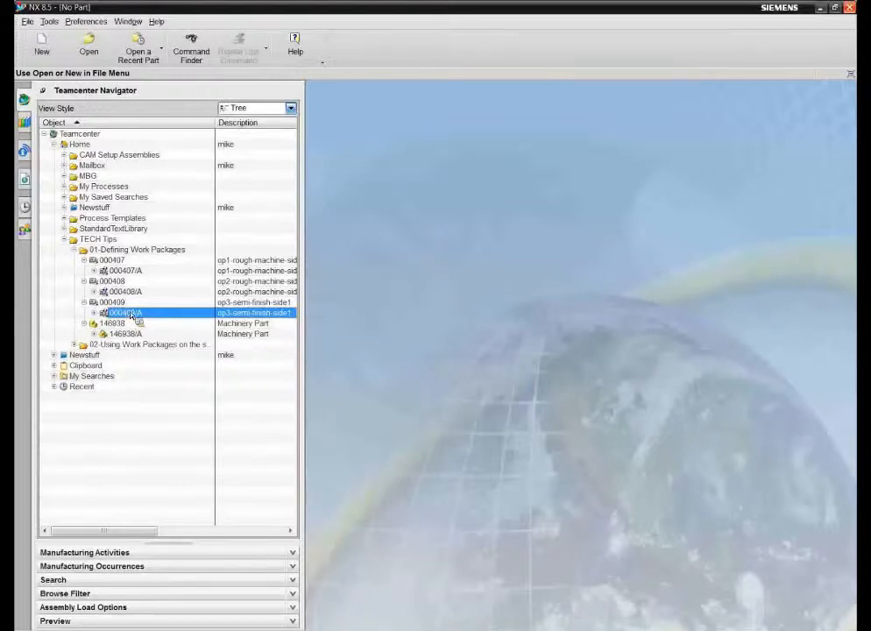
click(821, 11)
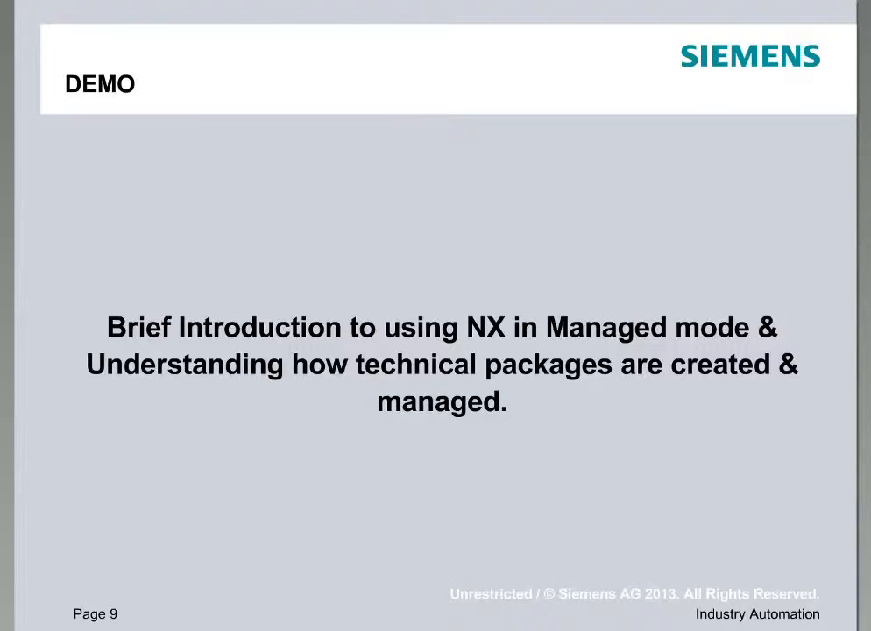
key(Right)
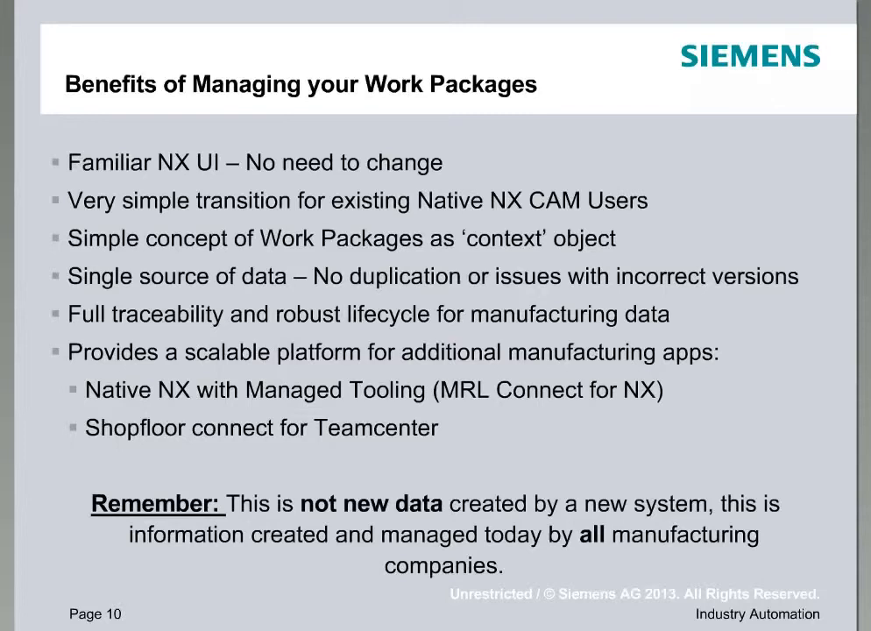